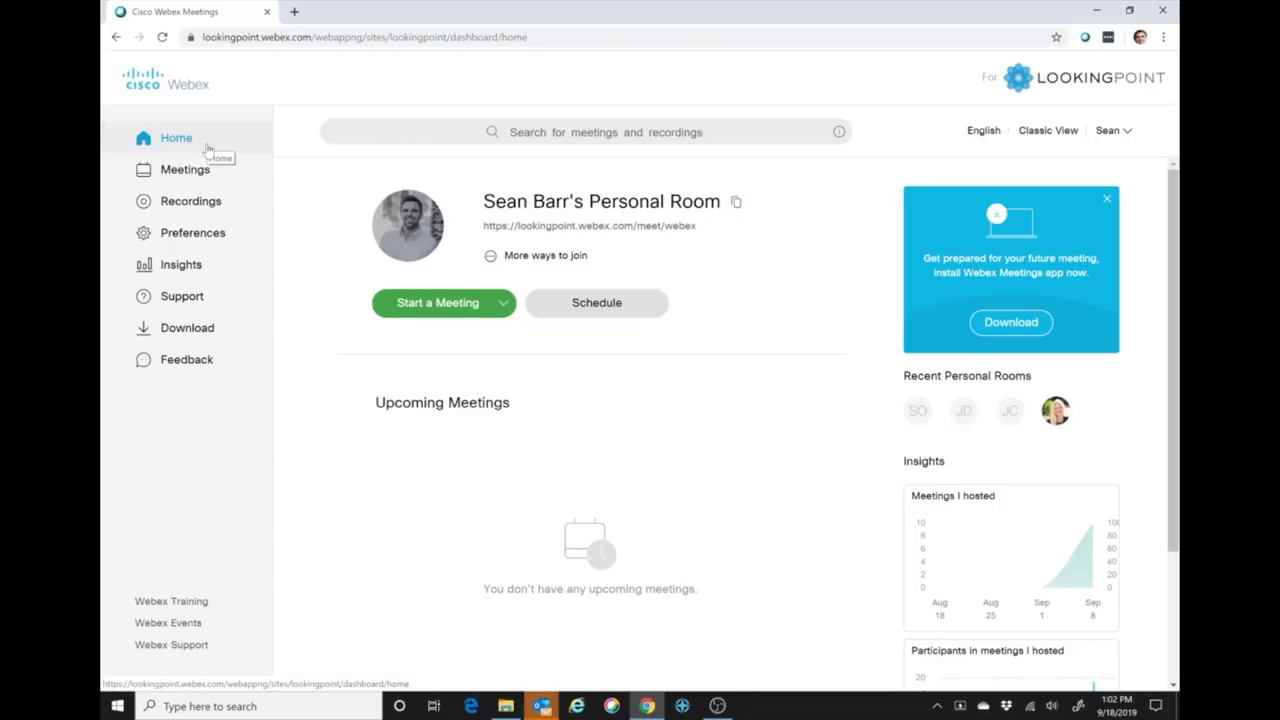
Open the Personal Room settings in the Webex account preferences
left_click(224, 238)
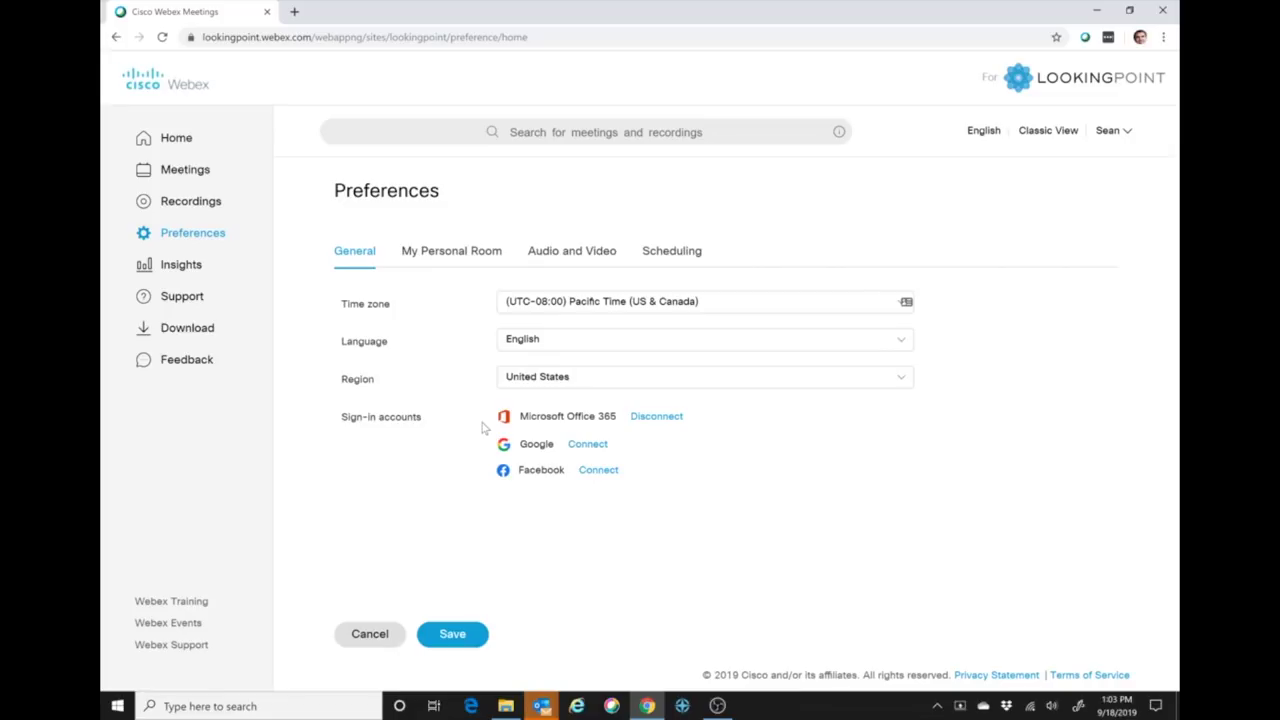
left_click(416, 255)
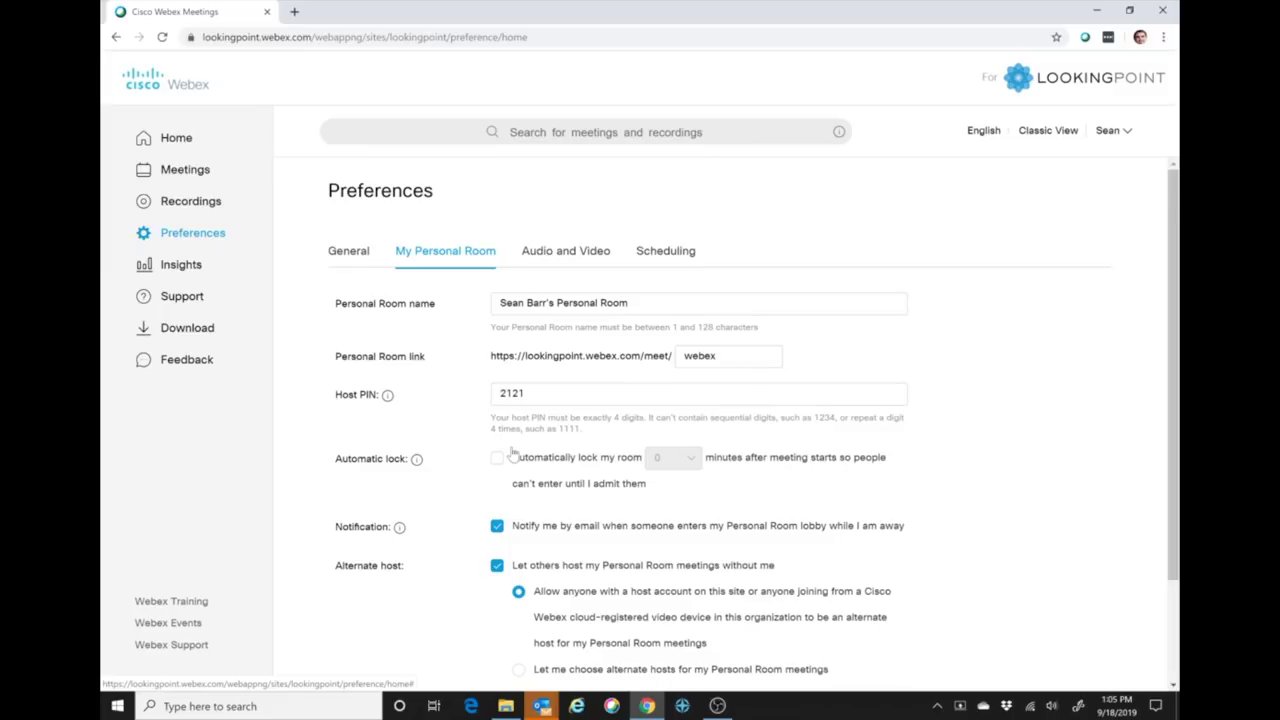
Try the automatic lock option for the Personal Room, look through its delay choices, and turn it off again
mouse_move(416, 460)
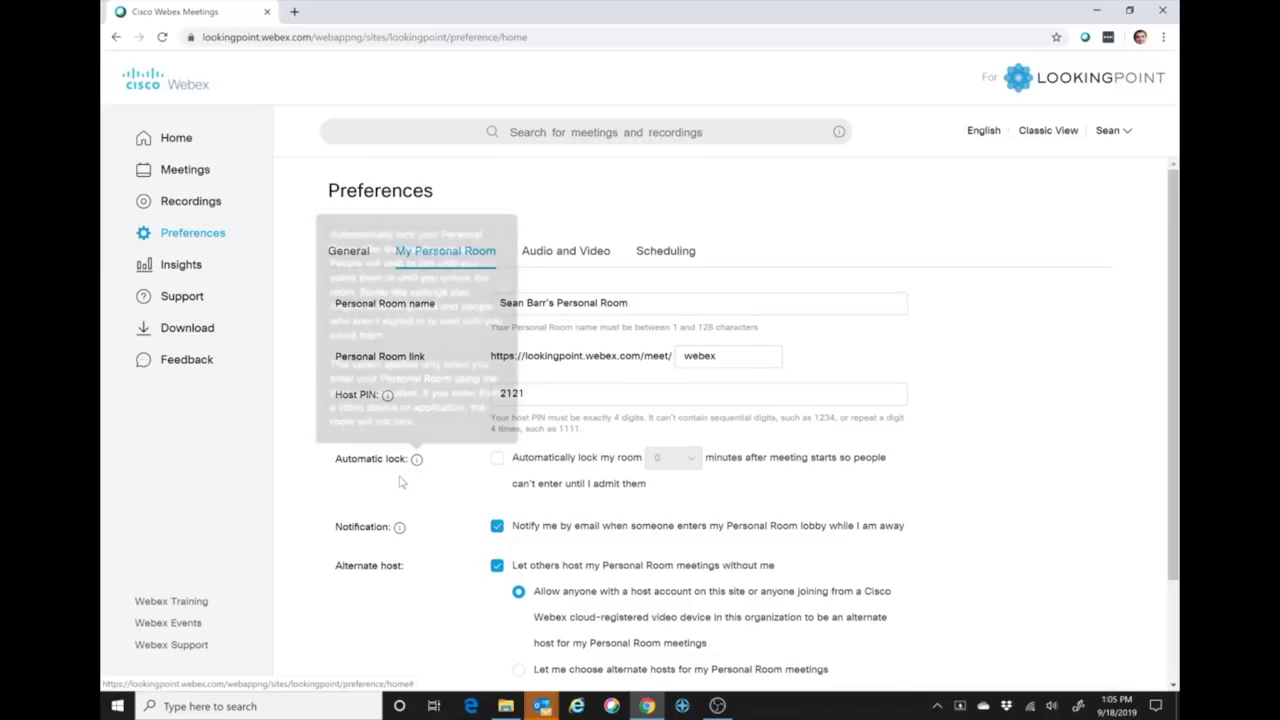
left_click(497, 458)
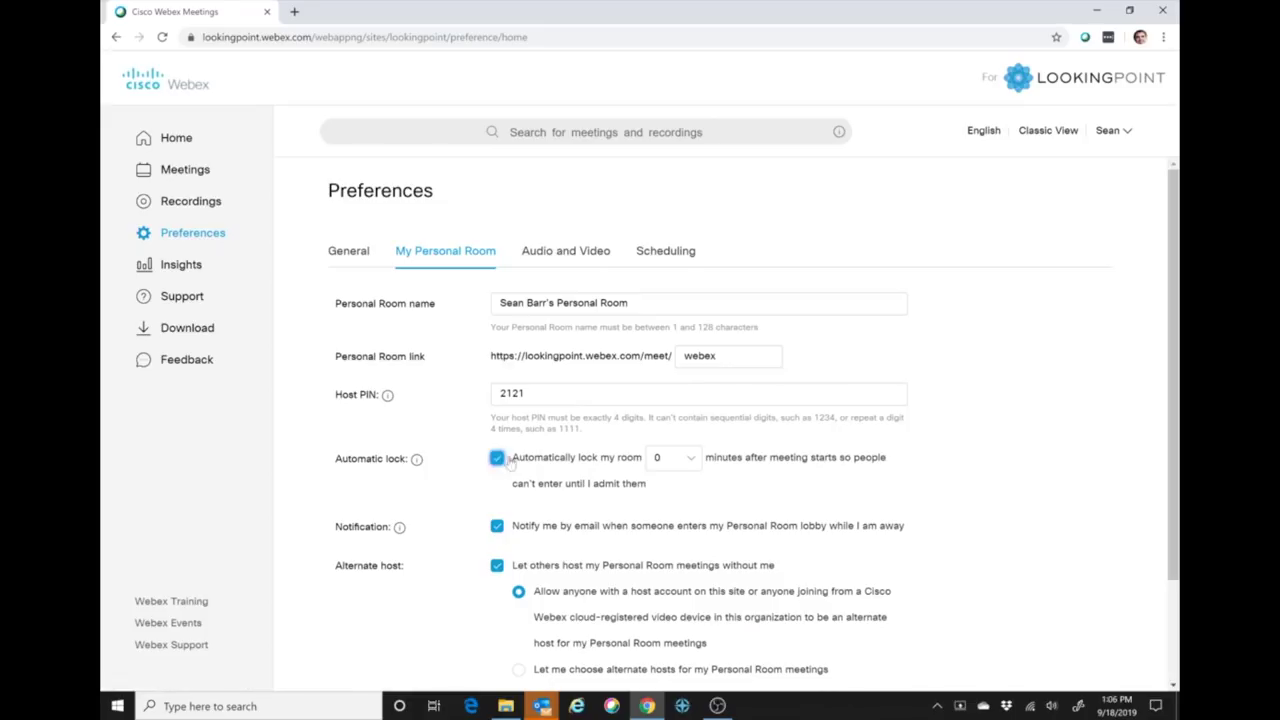
left_click(672, 460)
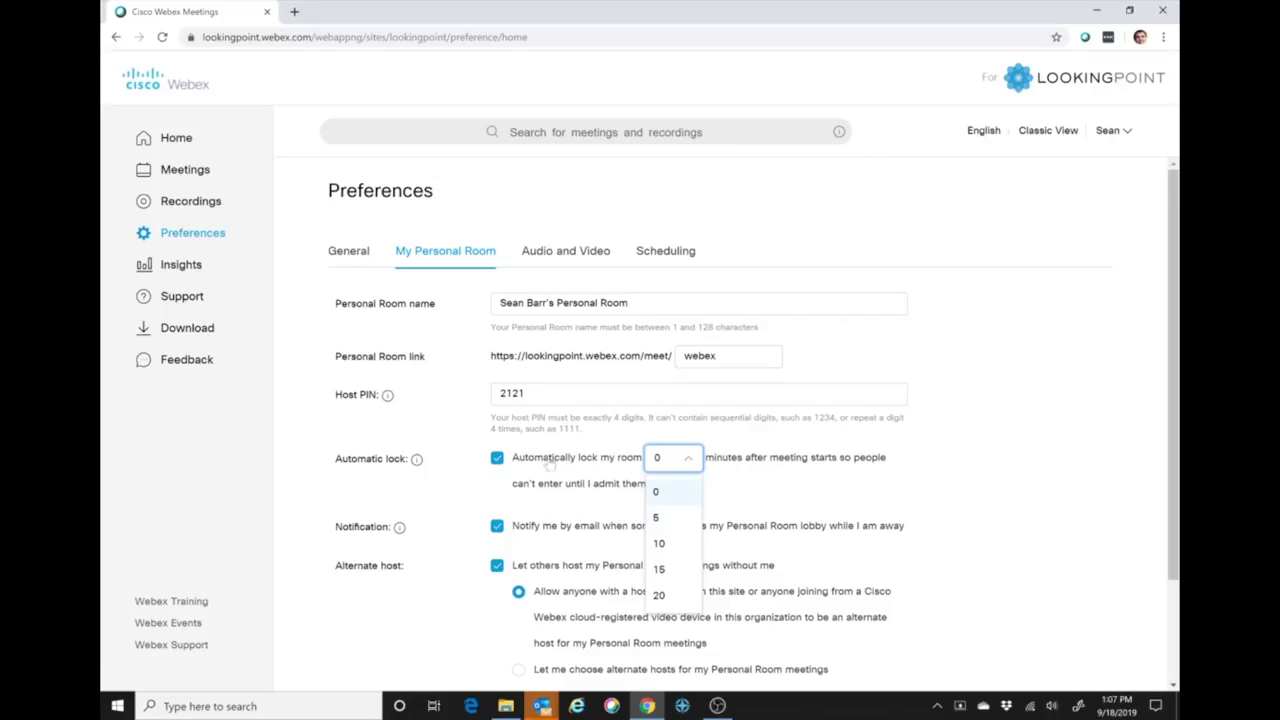
left_click(497, 458)
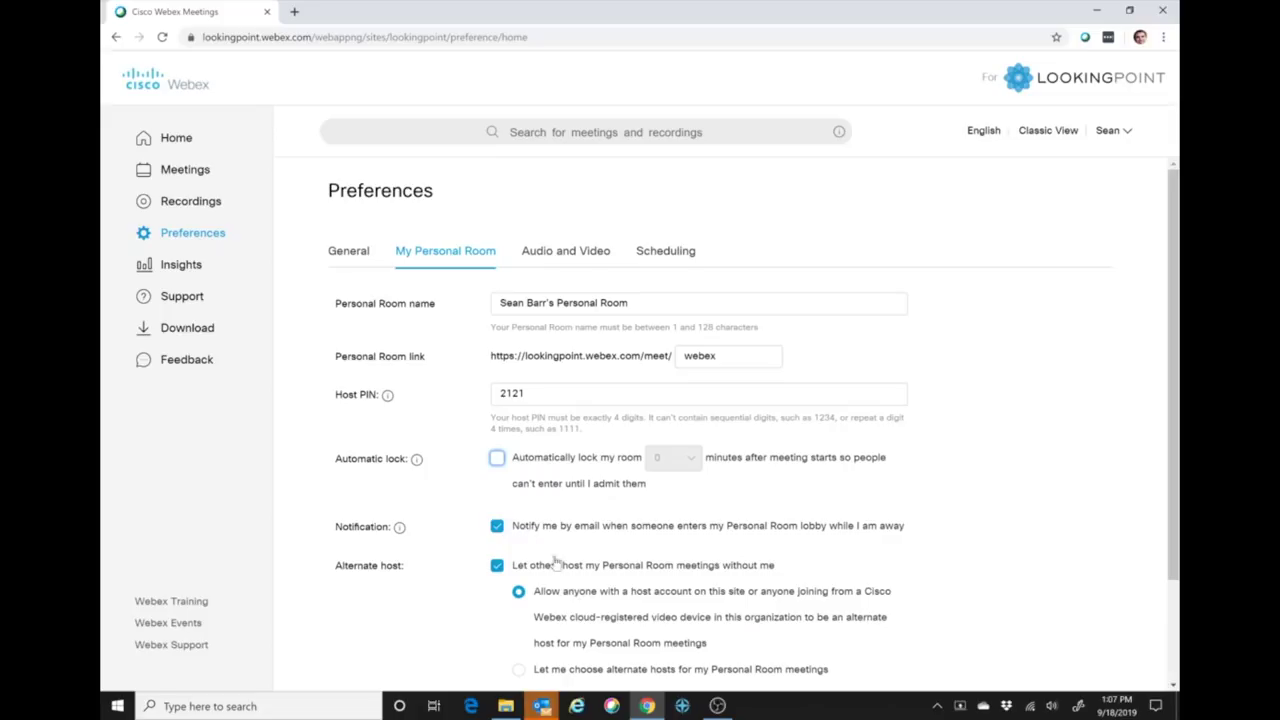
Save the Personal Room preferences
scroll(1140, 535, "down", 2)
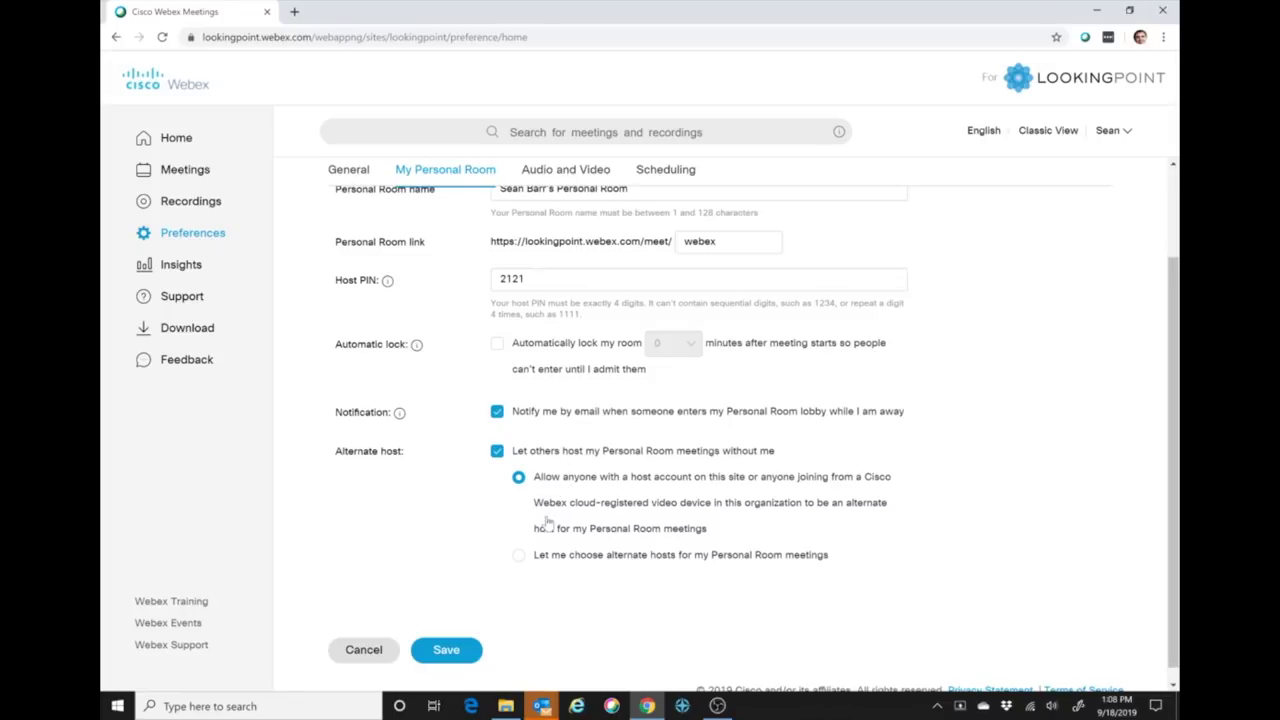
left_click(455, 651)
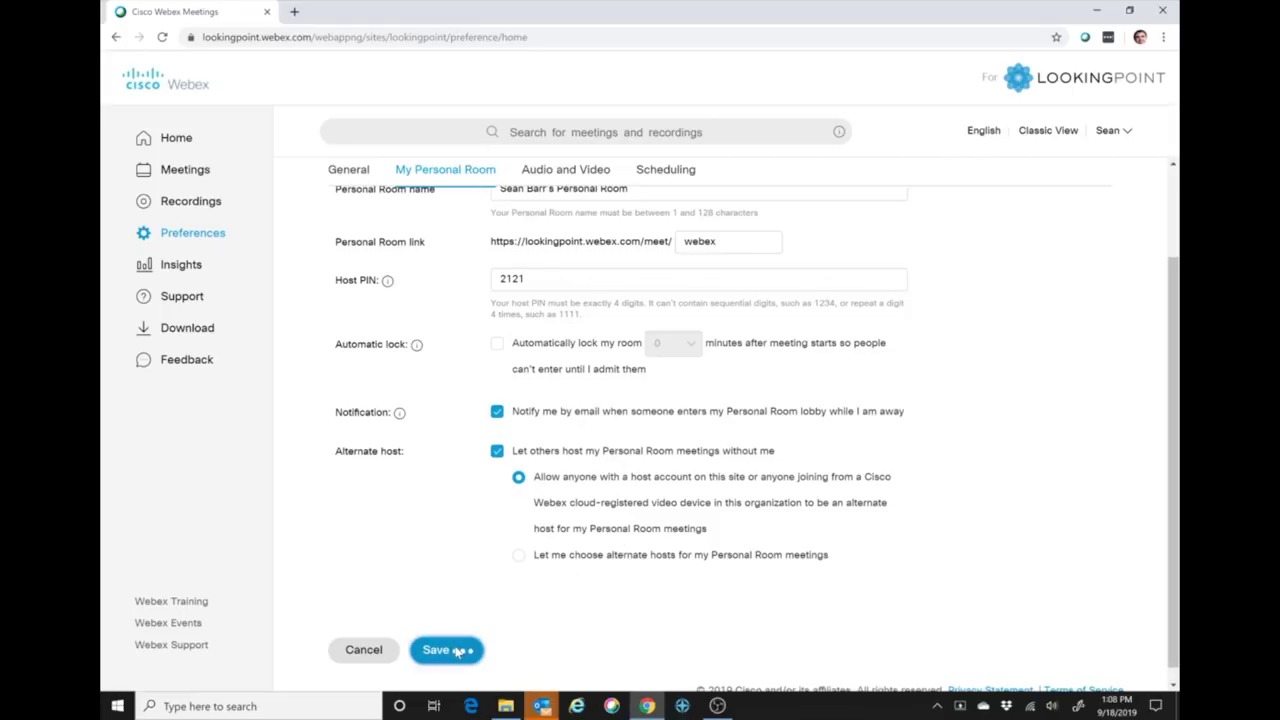
Generate a Personal Conferencing account in the Audio and Video preferences and save the settings
left_click(597, 174)
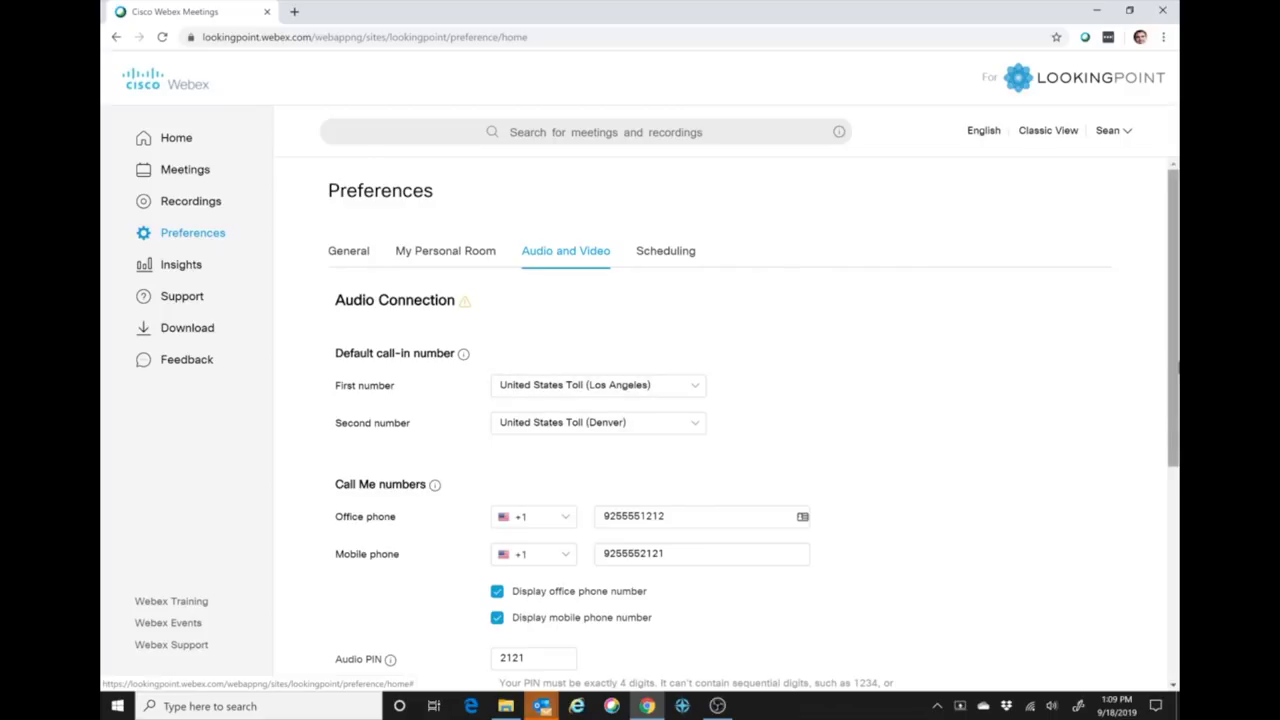
scroll(393, 337, "down", 2)
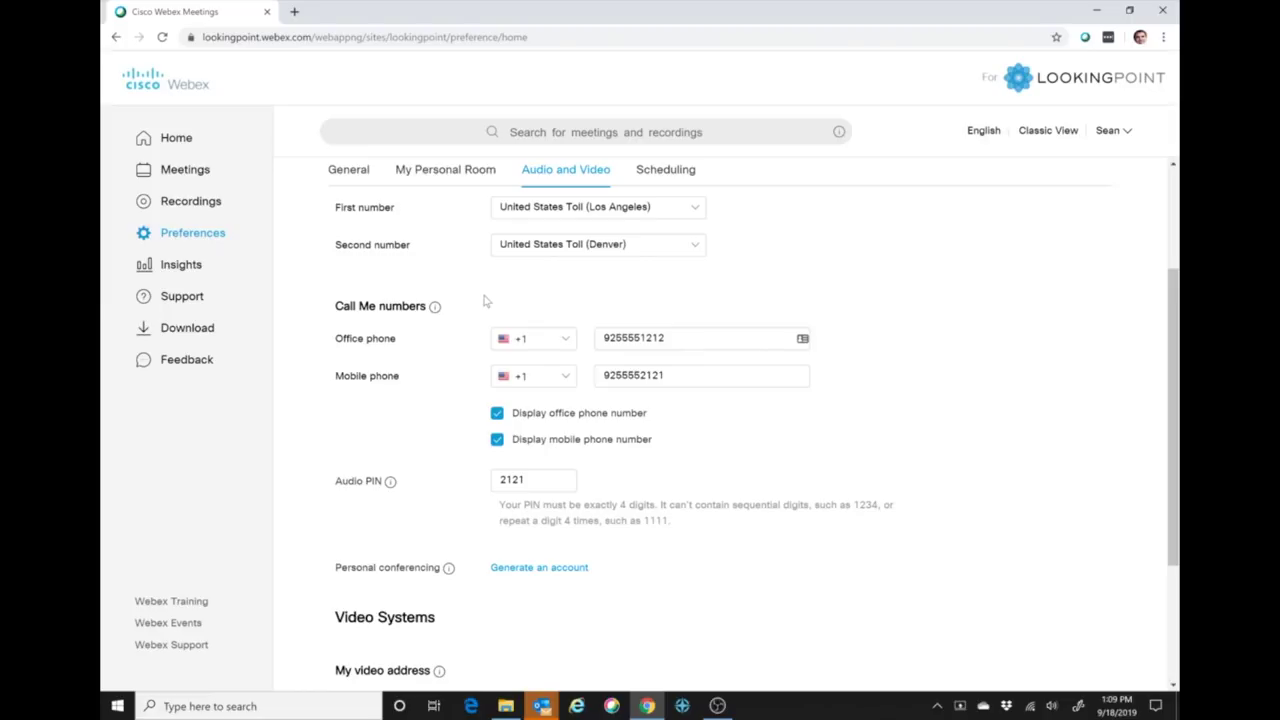
scroll(1163, 610, "down", 2)
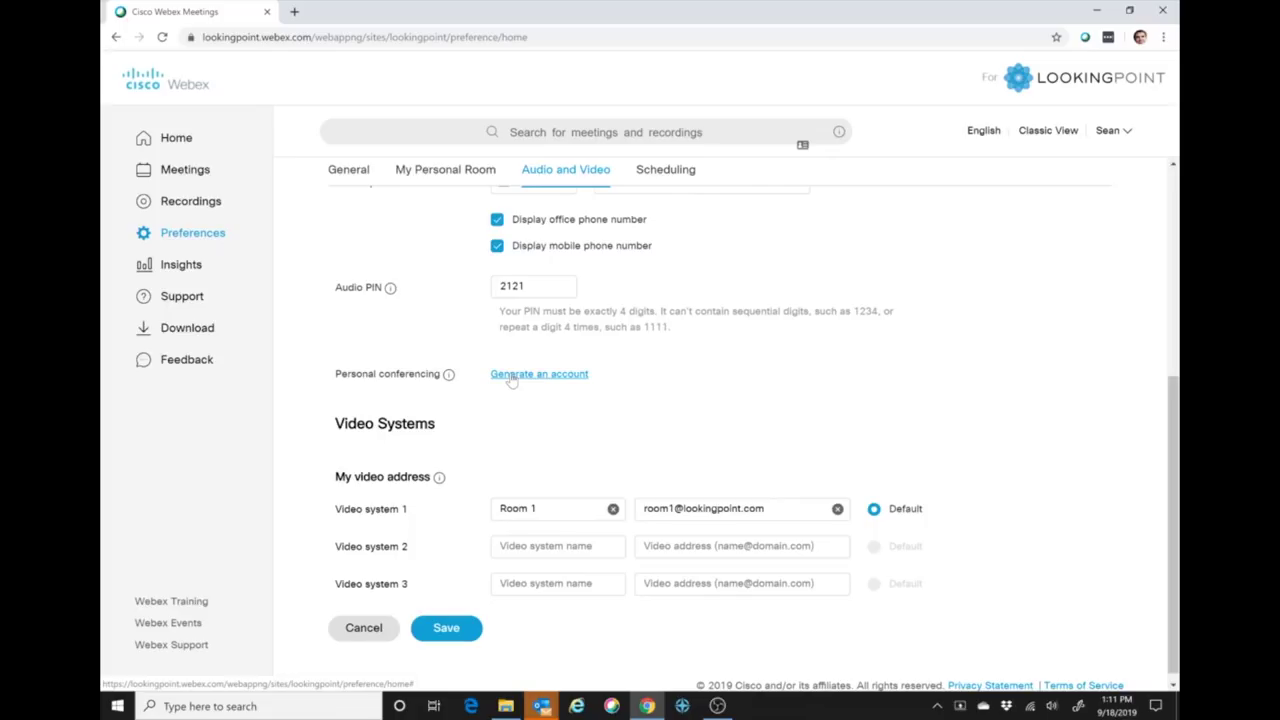
left_click(512, 376)
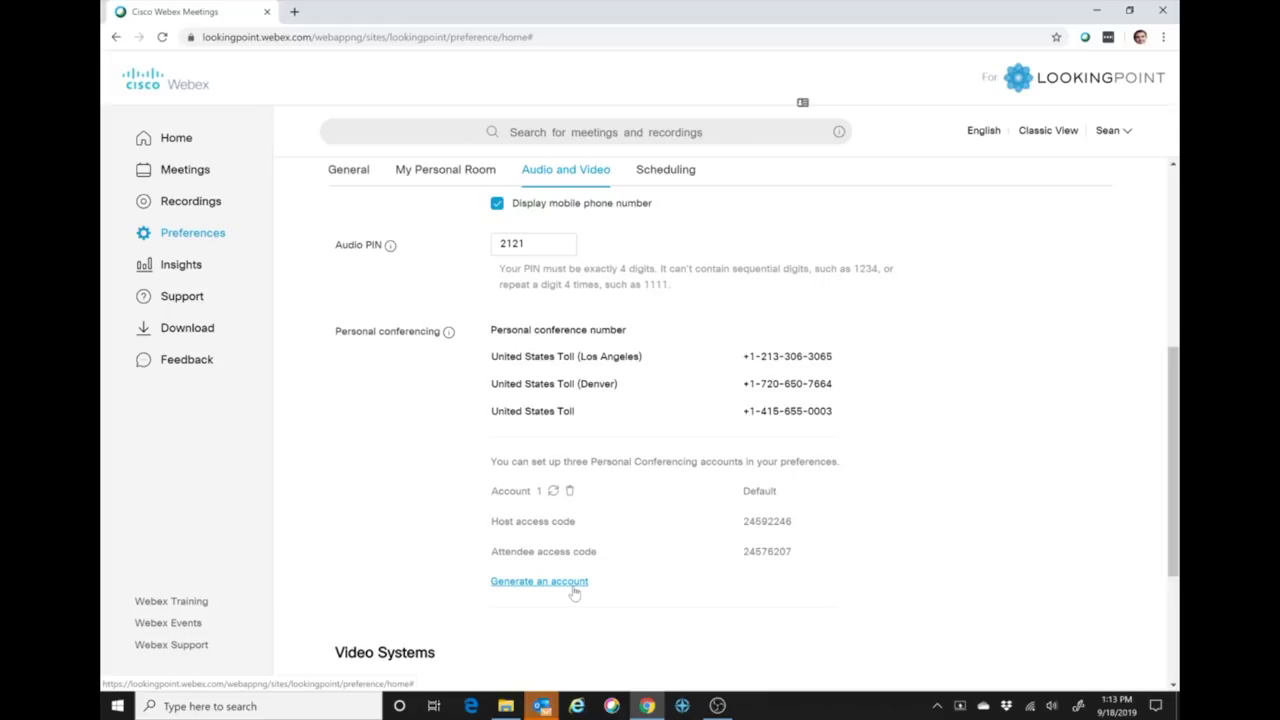
left_click_drag(1173, 420, 1163, 565)
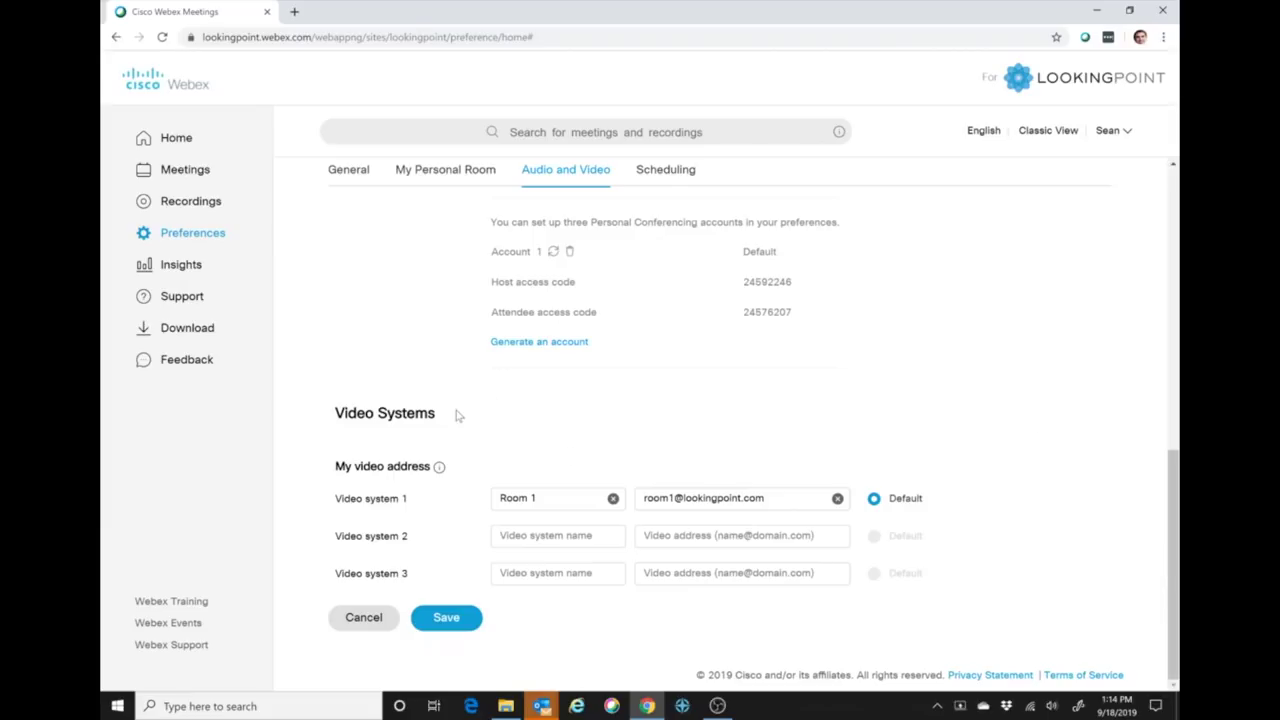
key("Return")
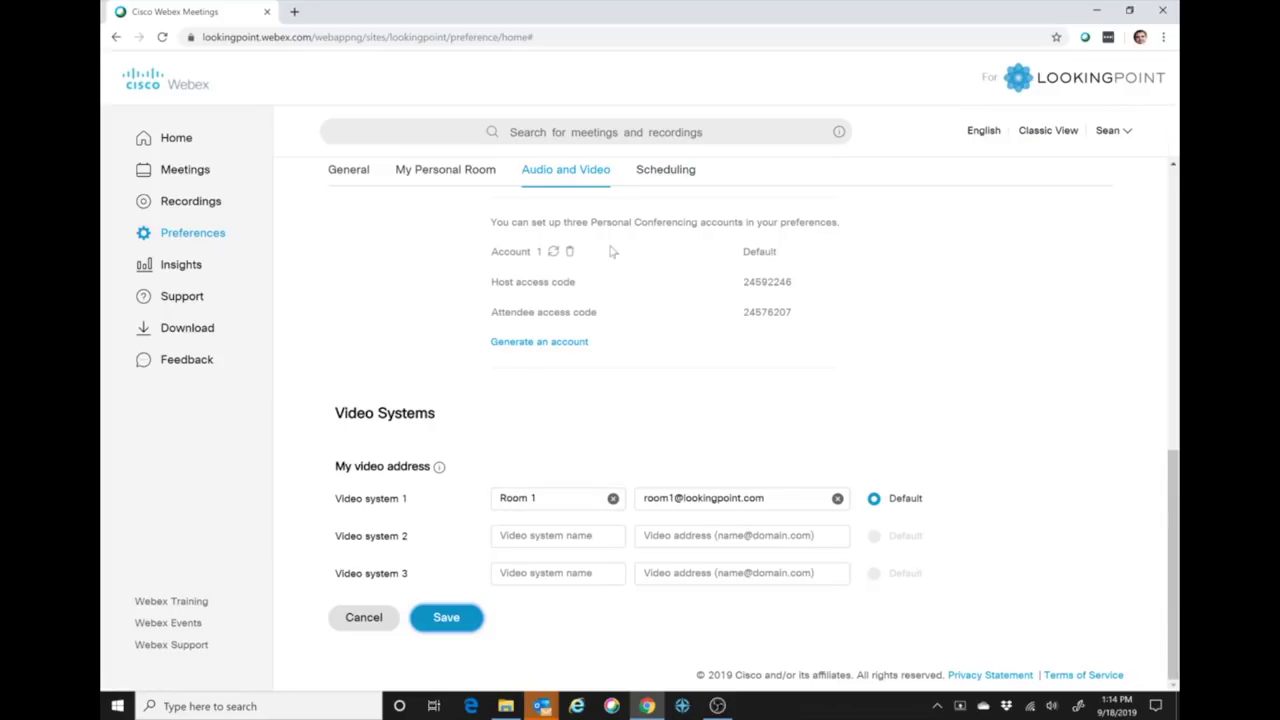
Review the meeting type choices in the Scheduling preferences, keep WebEx Personal Conference, and save
left_click(667, 172)
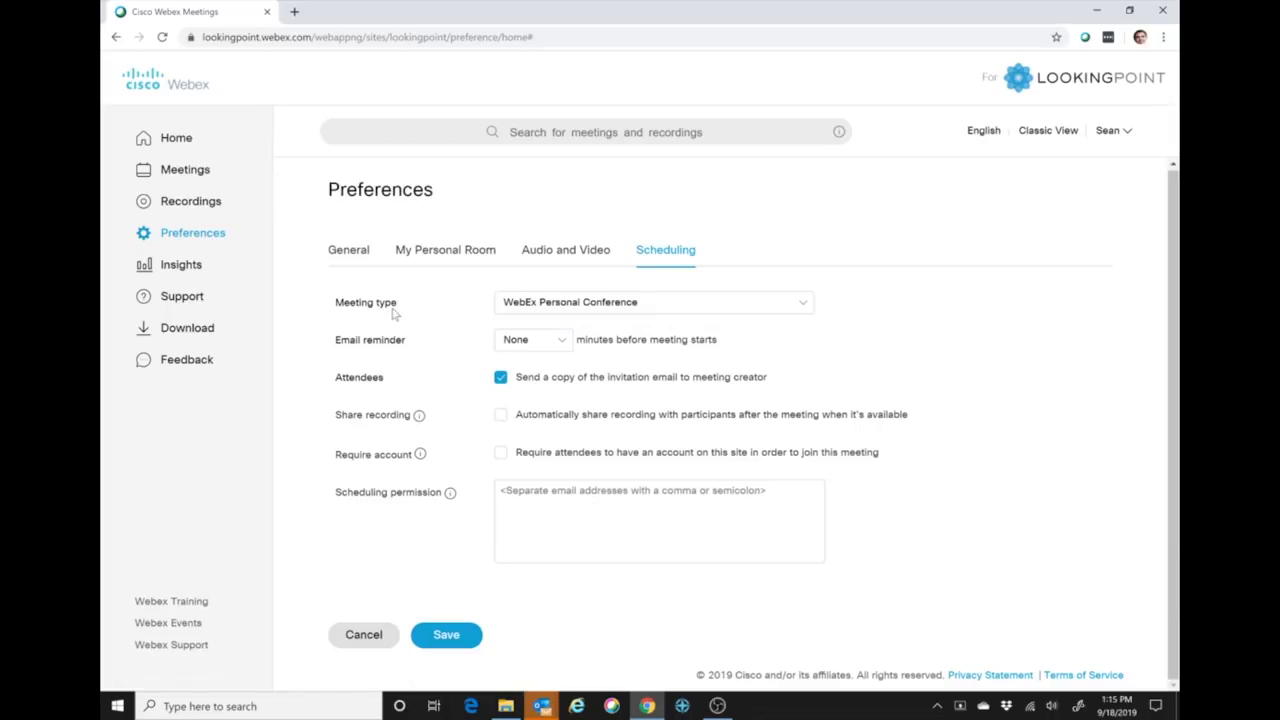
left_click(647, 310)
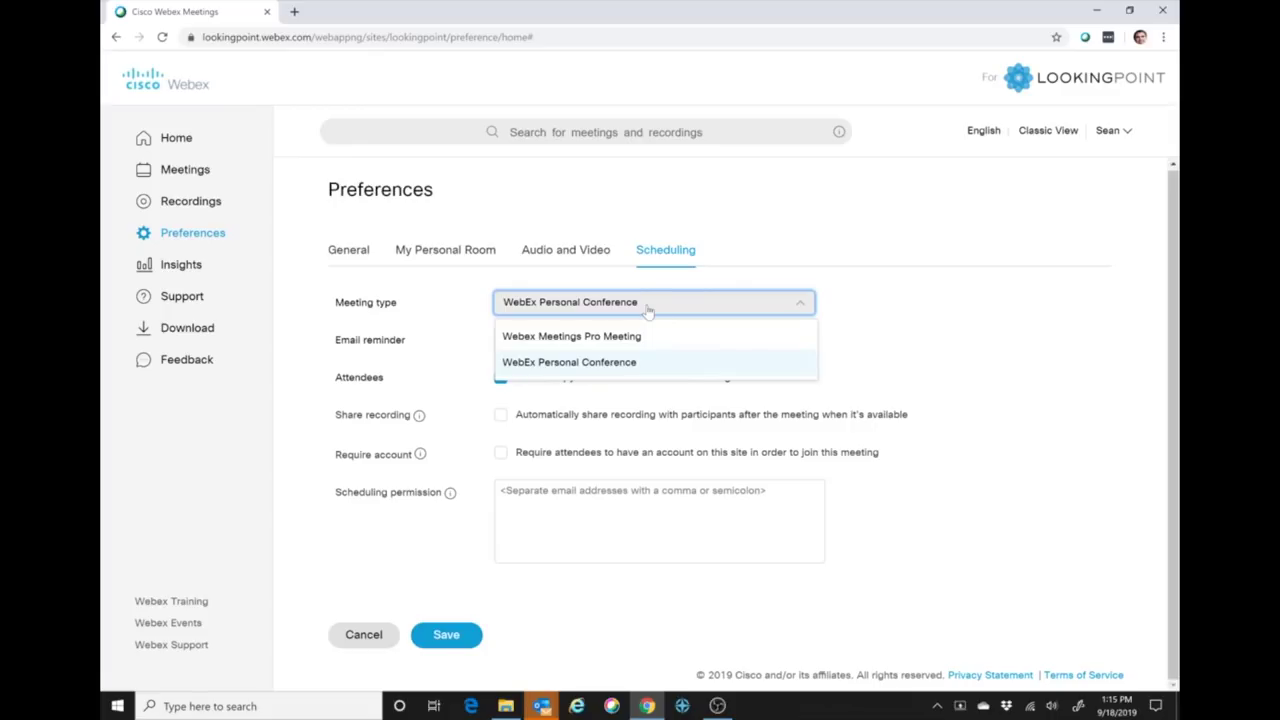
left_click(758, 320)
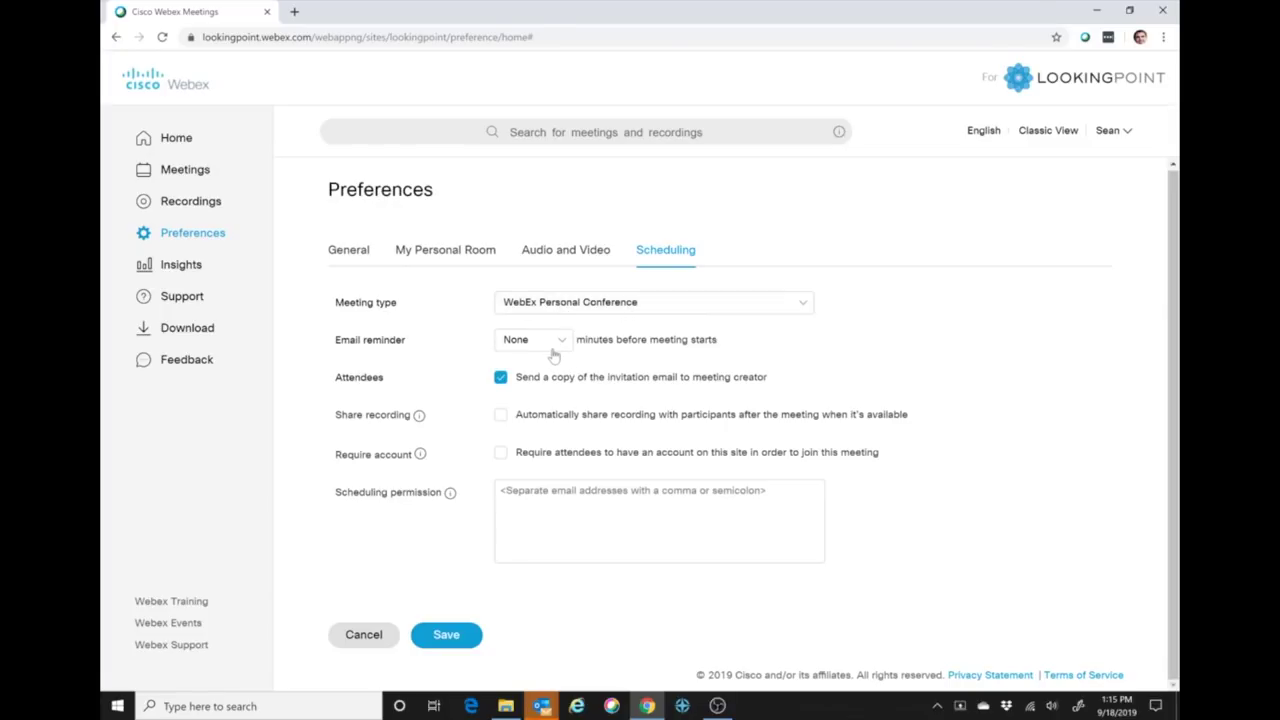
left_click(432, 635)
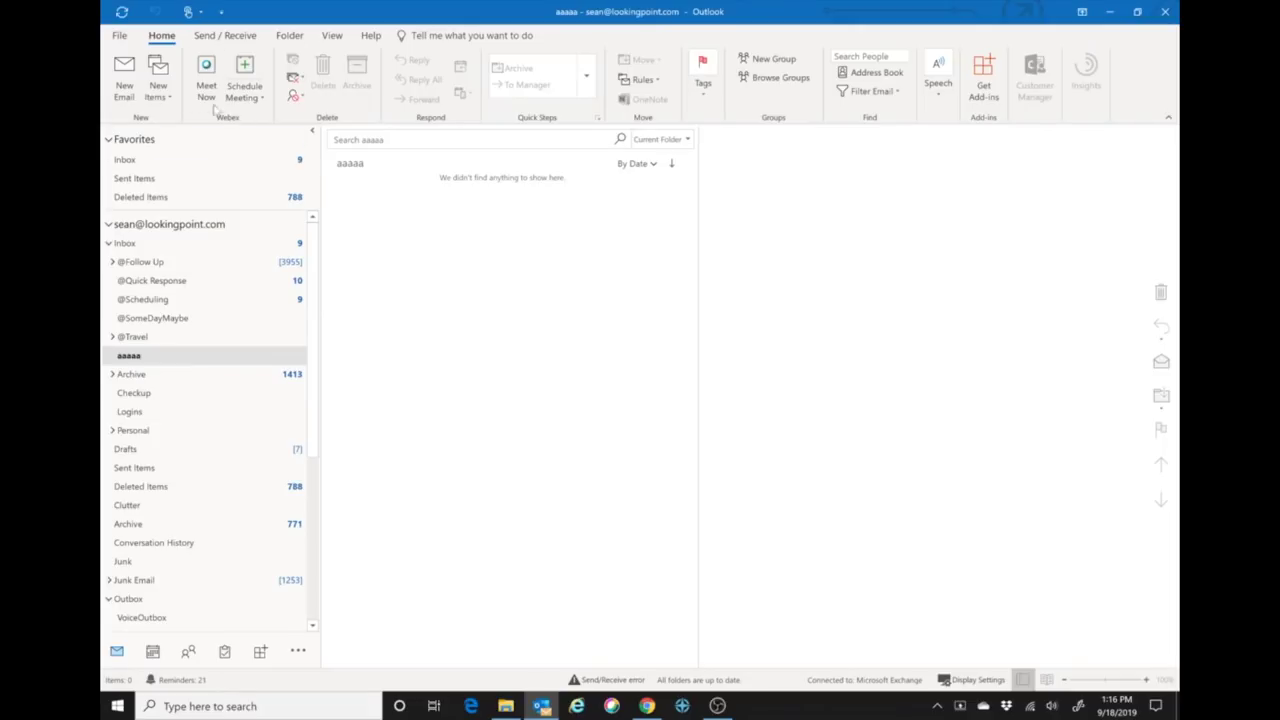
In Outlook, create an appointment titled "Webex Test" and add the Webex Personal Room details to it
left_click(157, 88)
left_click(186, 137)
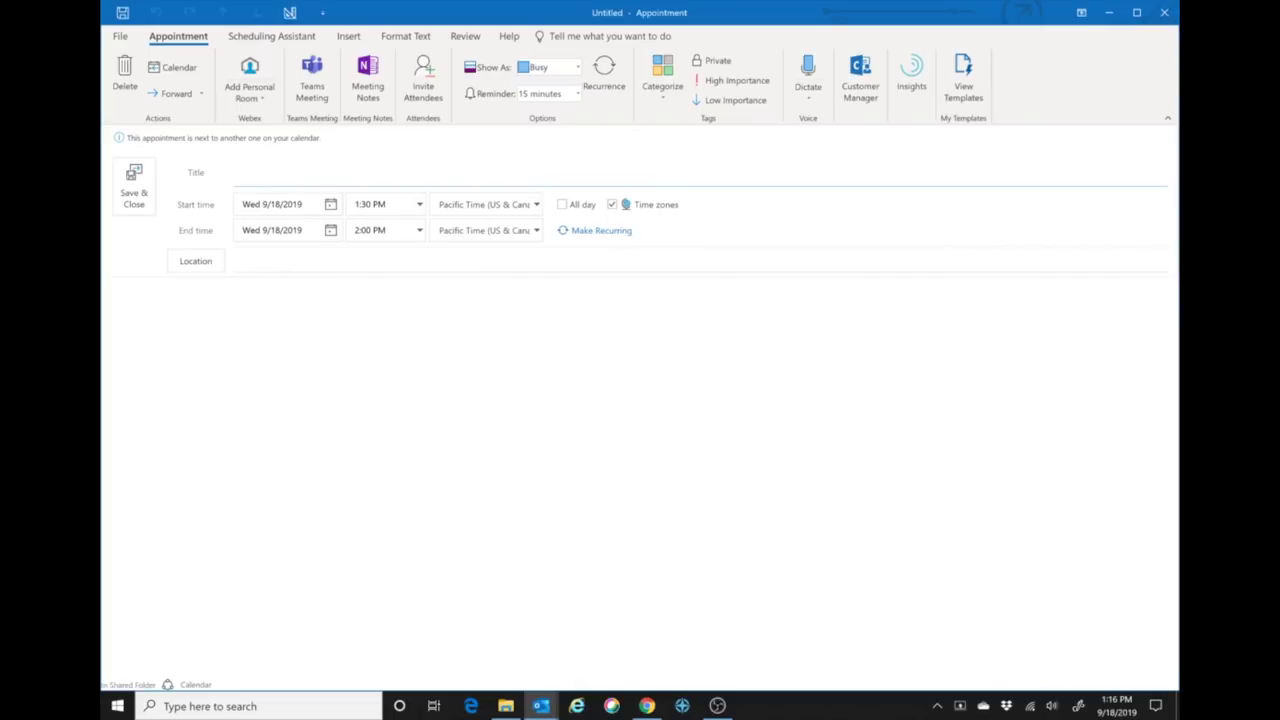
type("Webex Test")
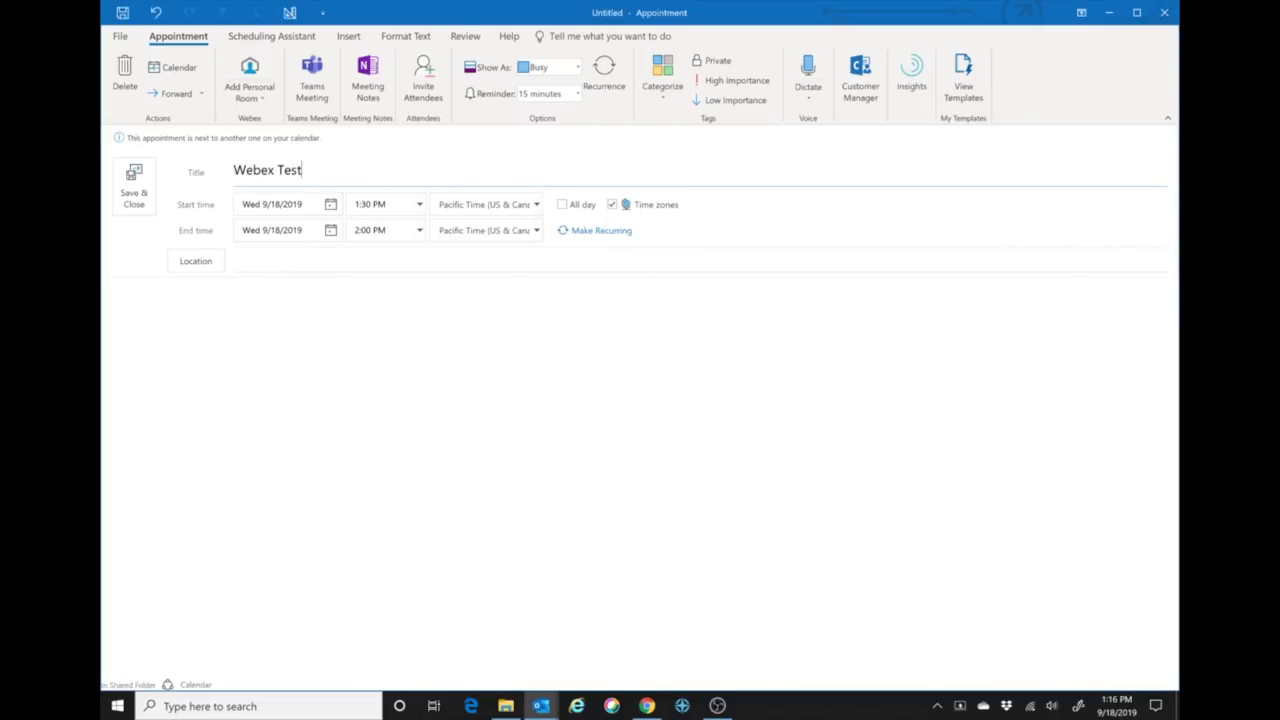
left_click(268, 72)
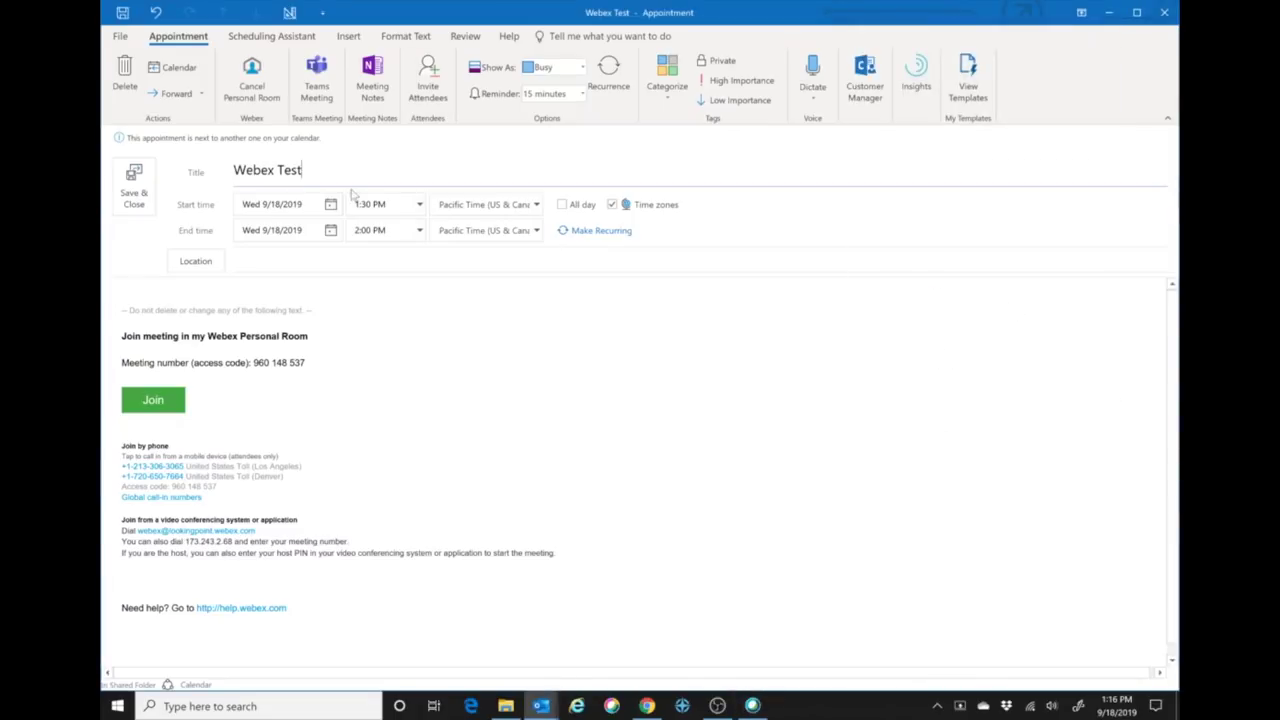
Invite two colleagues and the Magnum room to the Webex Test meeting as required attendees and send the invitation
left_click(422, 88)
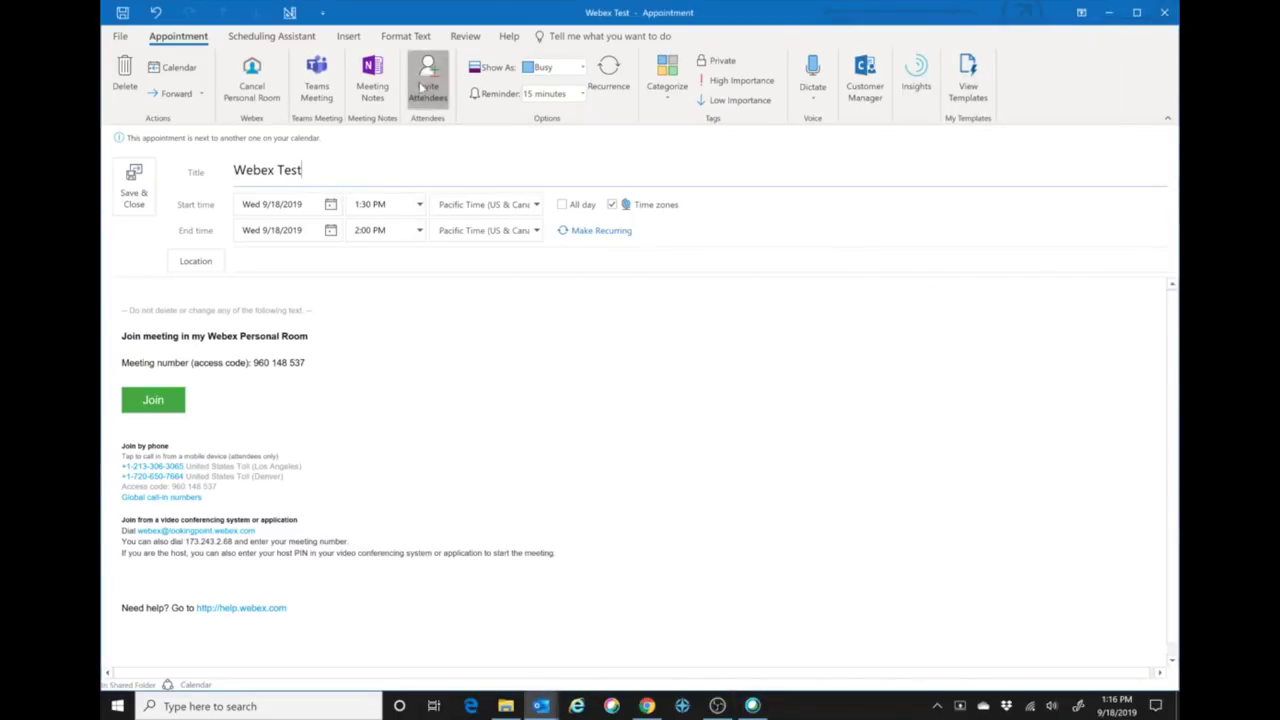
type("ann")
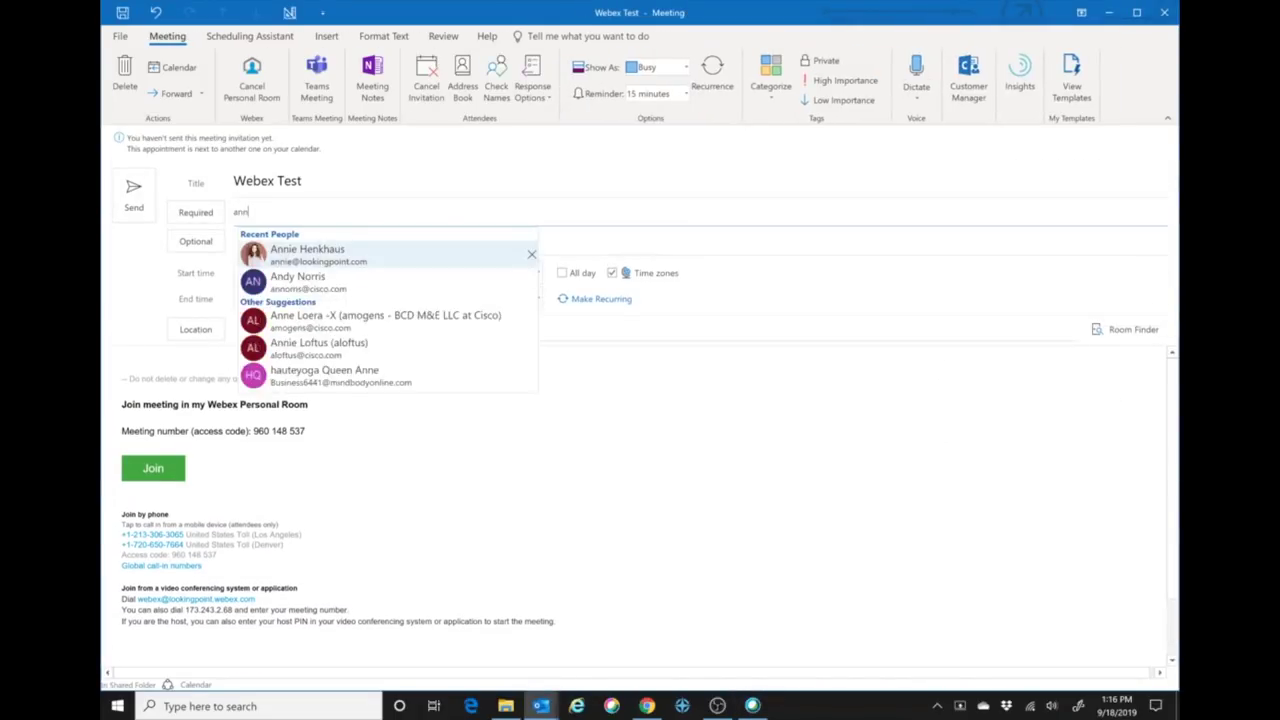
key("Return")
type("bri")
key("Return")
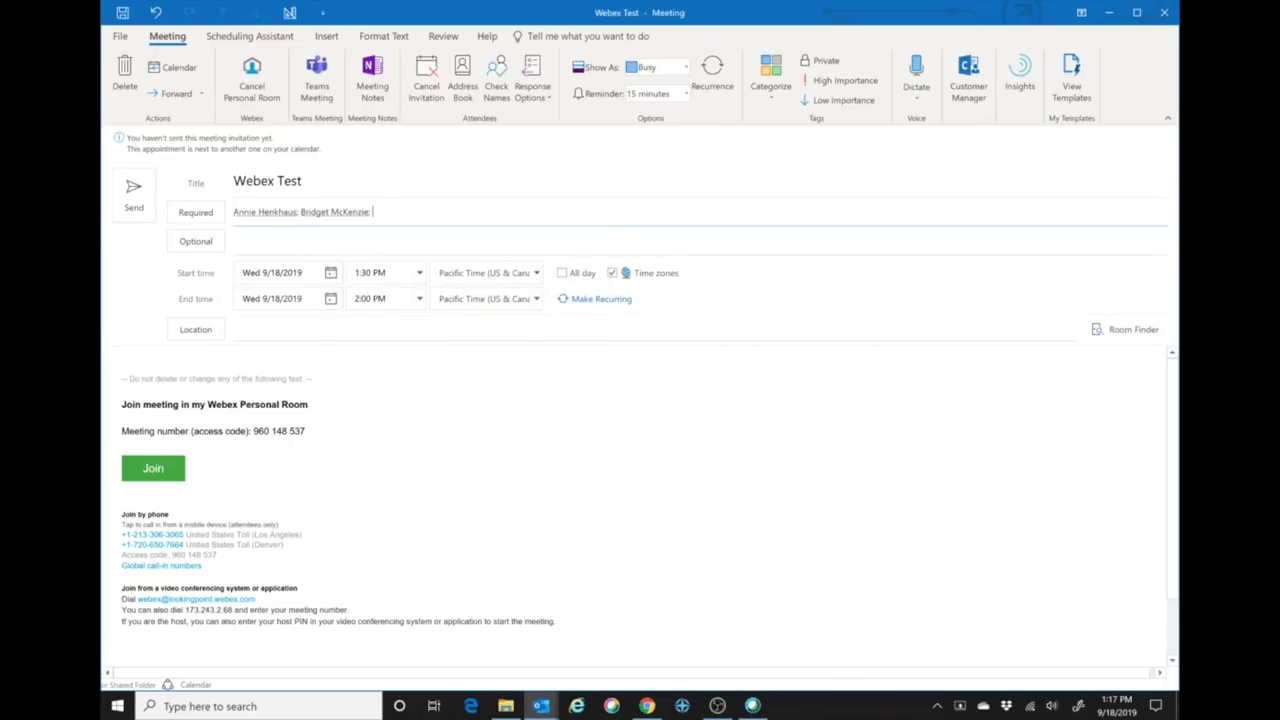
type("ma")
key("Return")
left_click(136, 195)
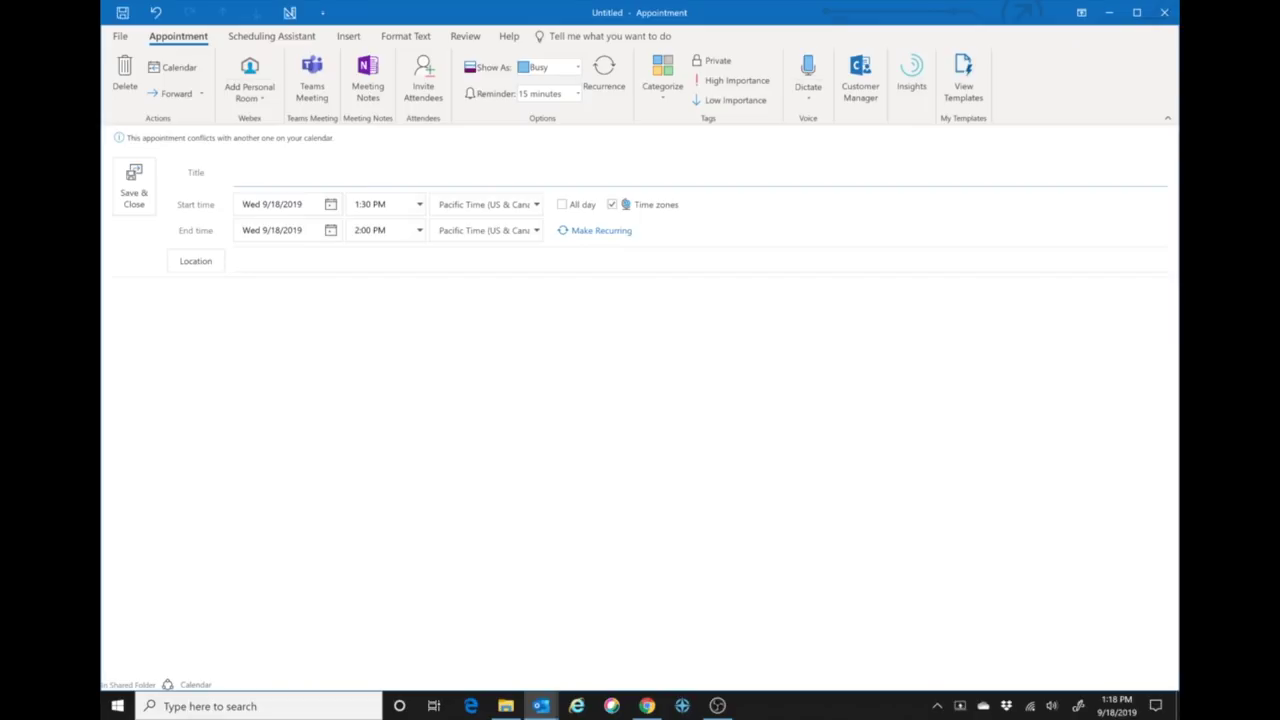
type("Webex Test 2")
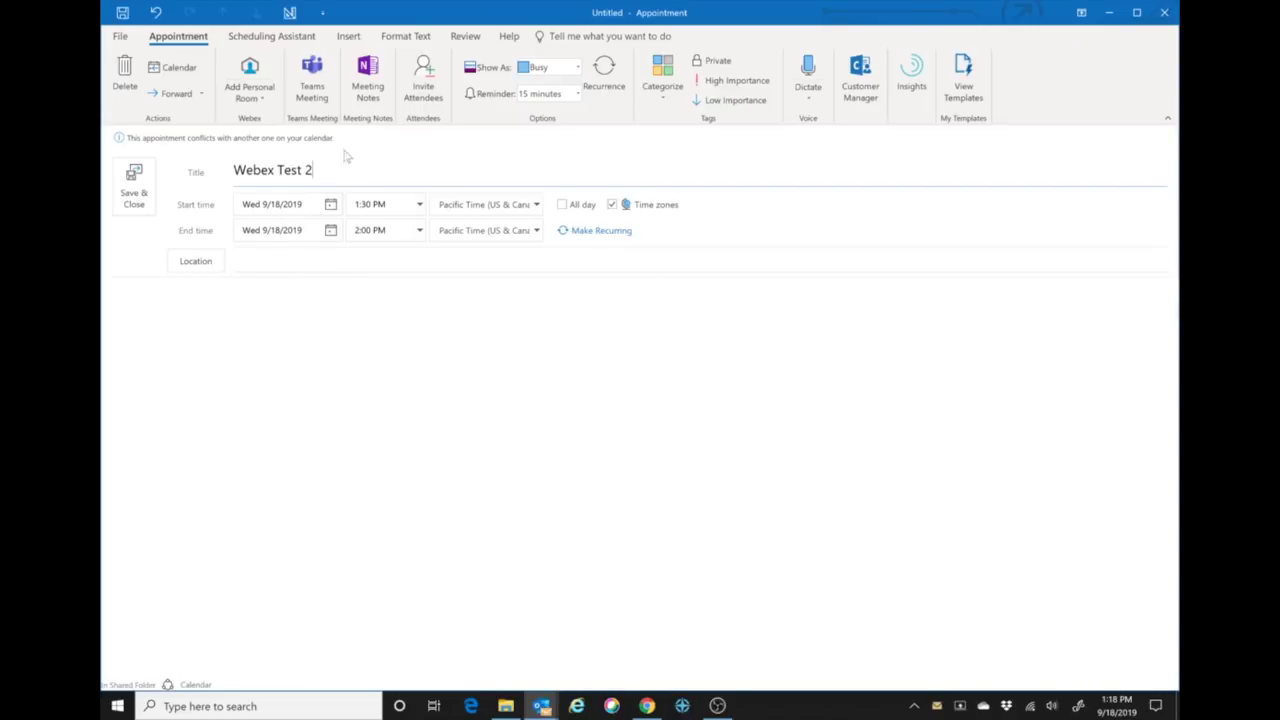
left_click(423, 80)
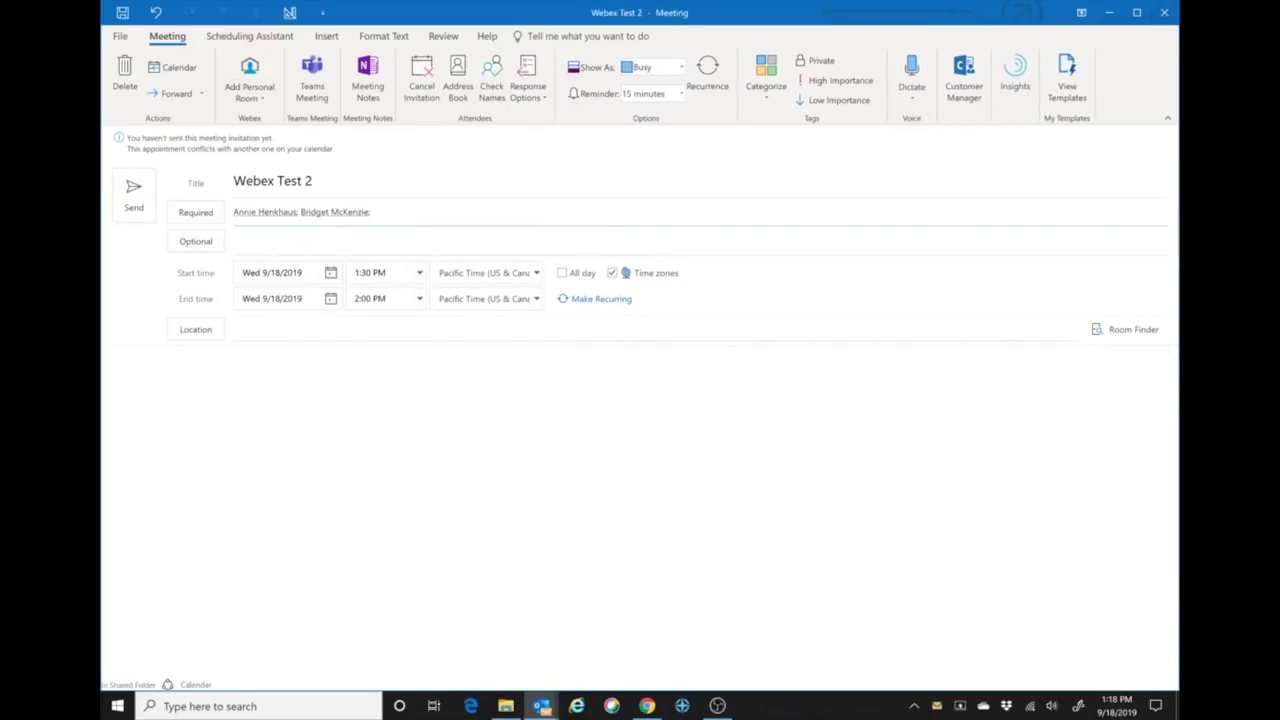
left_click(250, 329)
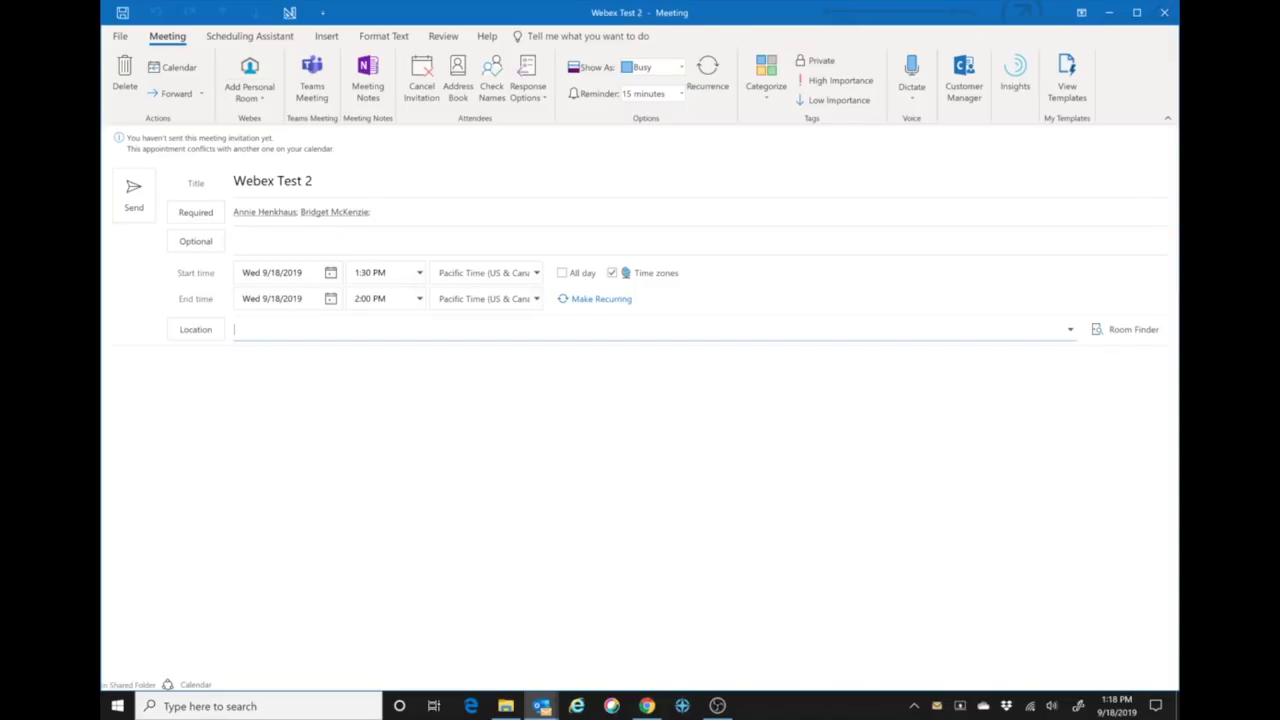
type("@webex")
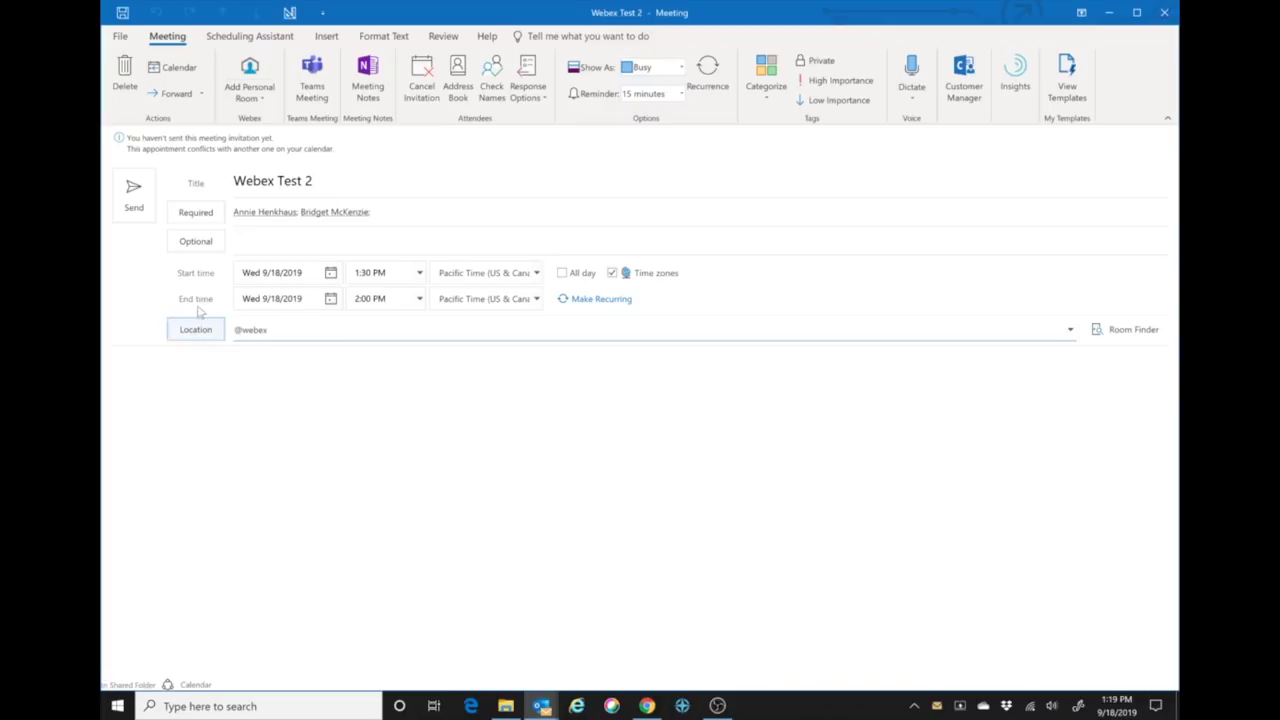
left_click(134, 195)
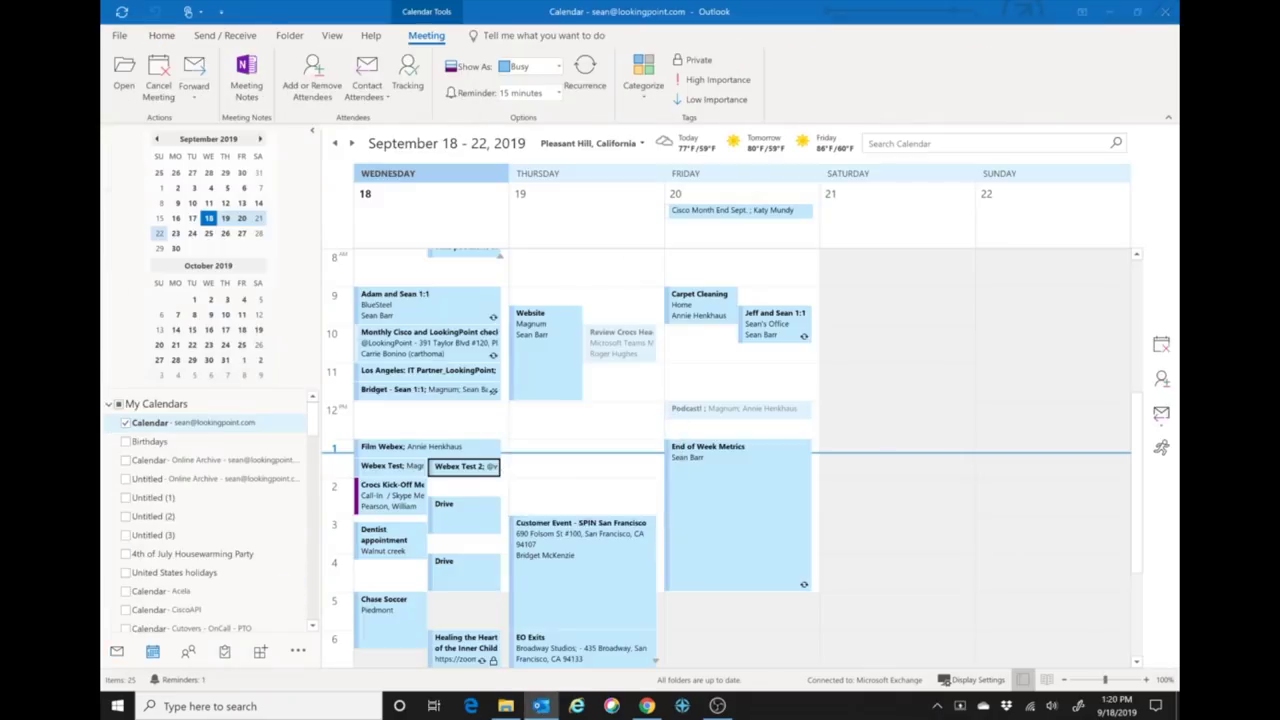
Reopen the Webex Test 2 meeting from the calendar and examine the Webex join details in its body
double_click(465, 476)
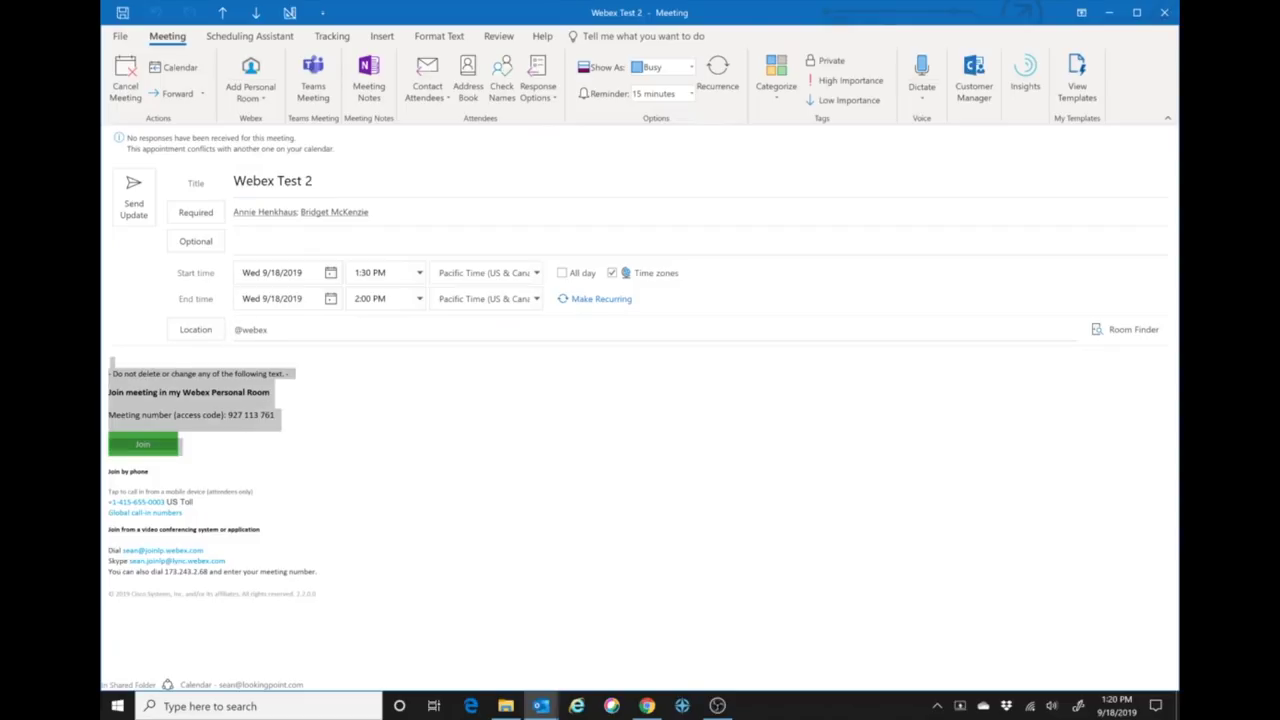
left_click(213, 362)
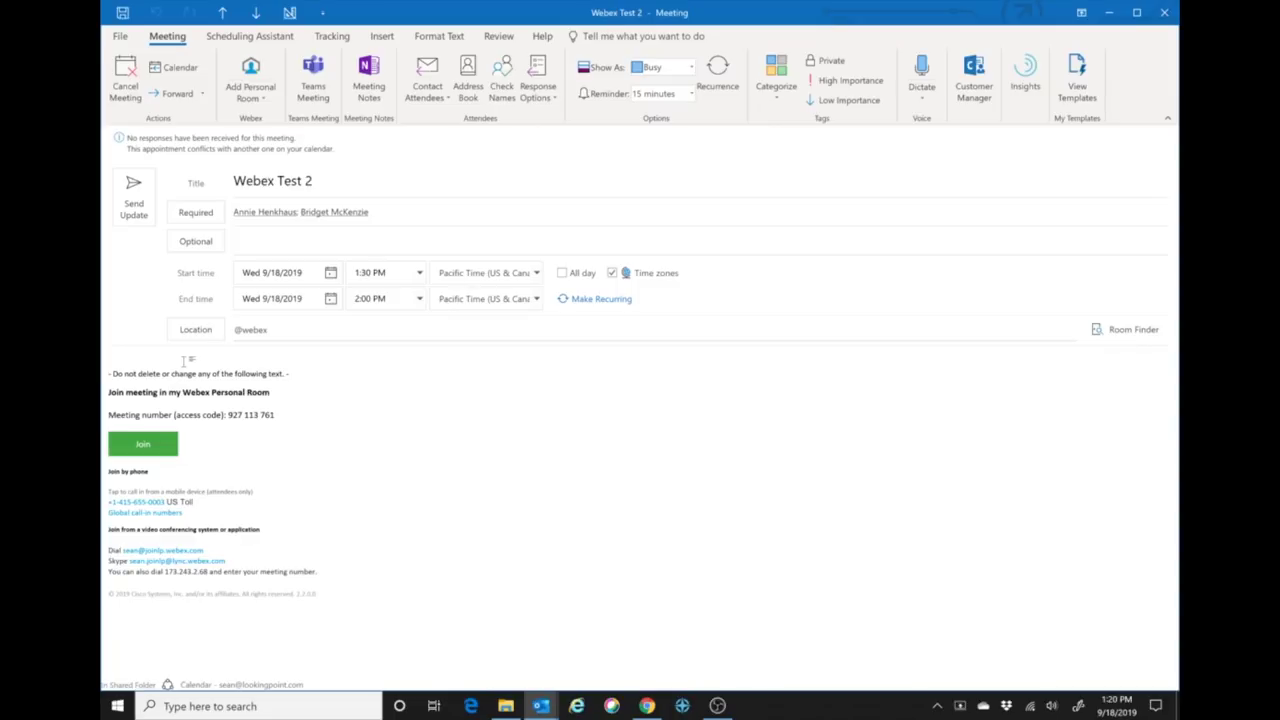
left_click_drag(188, 362, 353, 373)
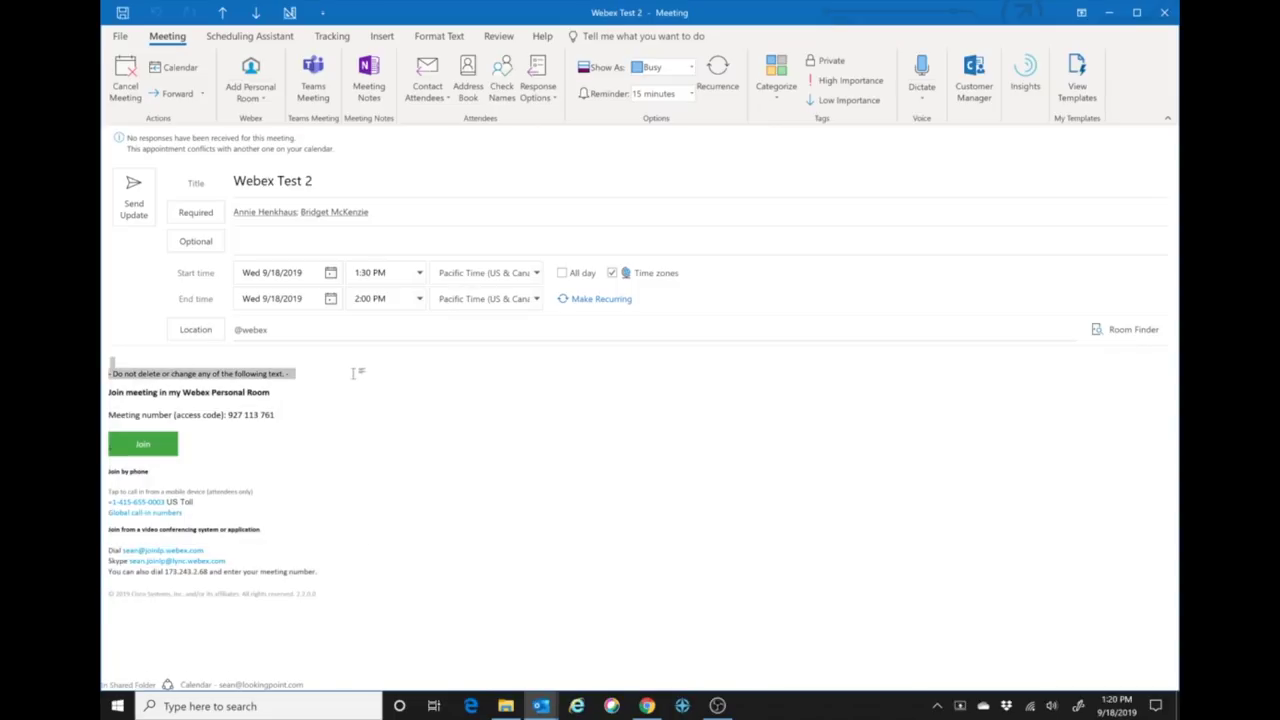
key("Down")
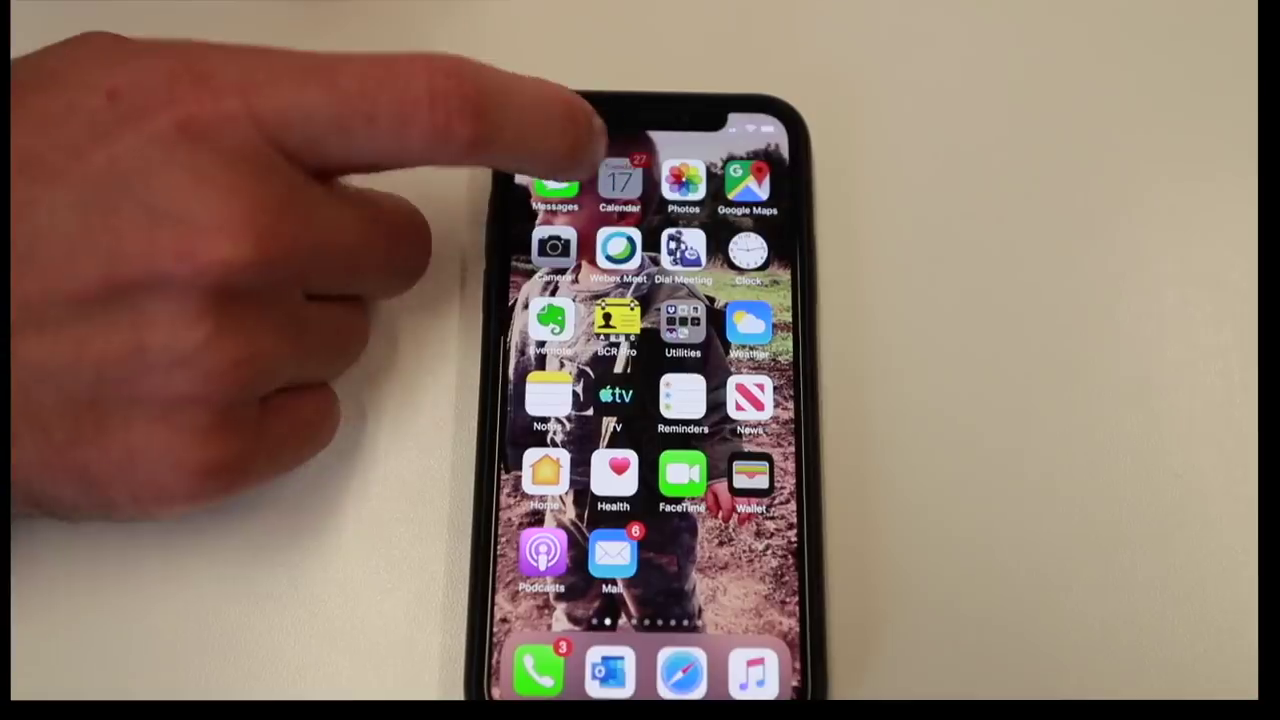
left_click(611, 183)
left_click(618, 545)
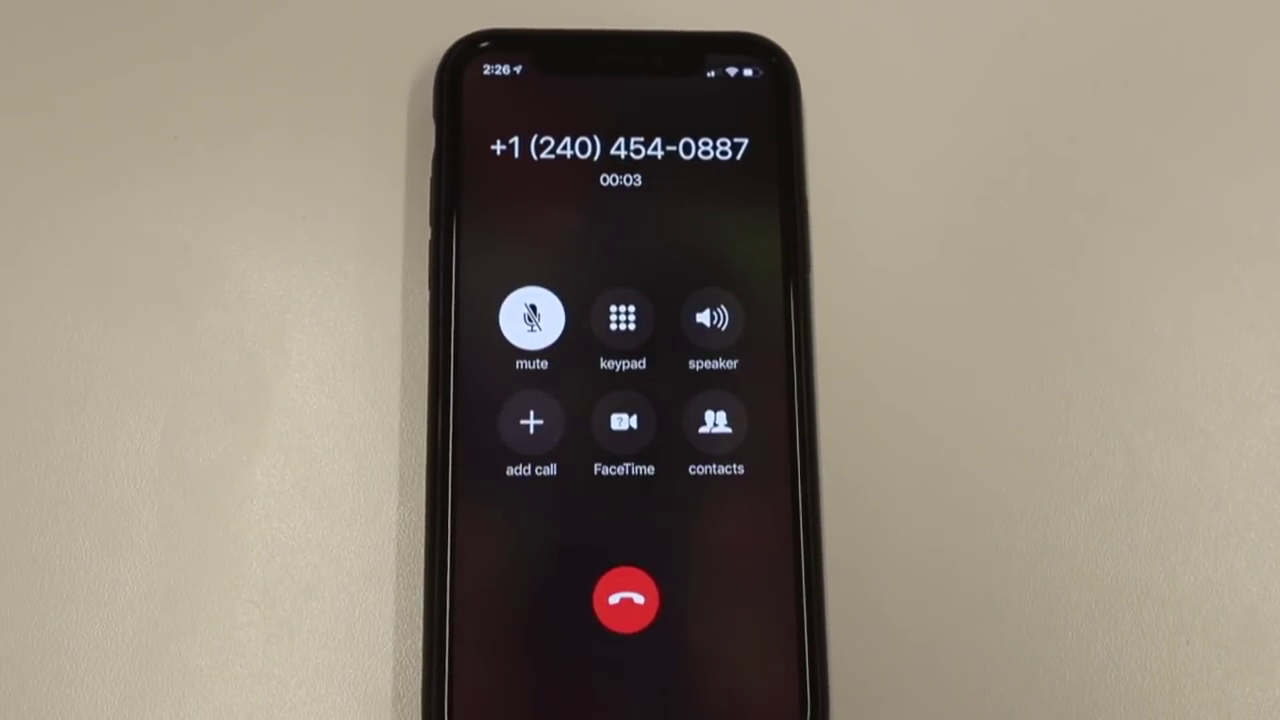
left_click(560, 100)
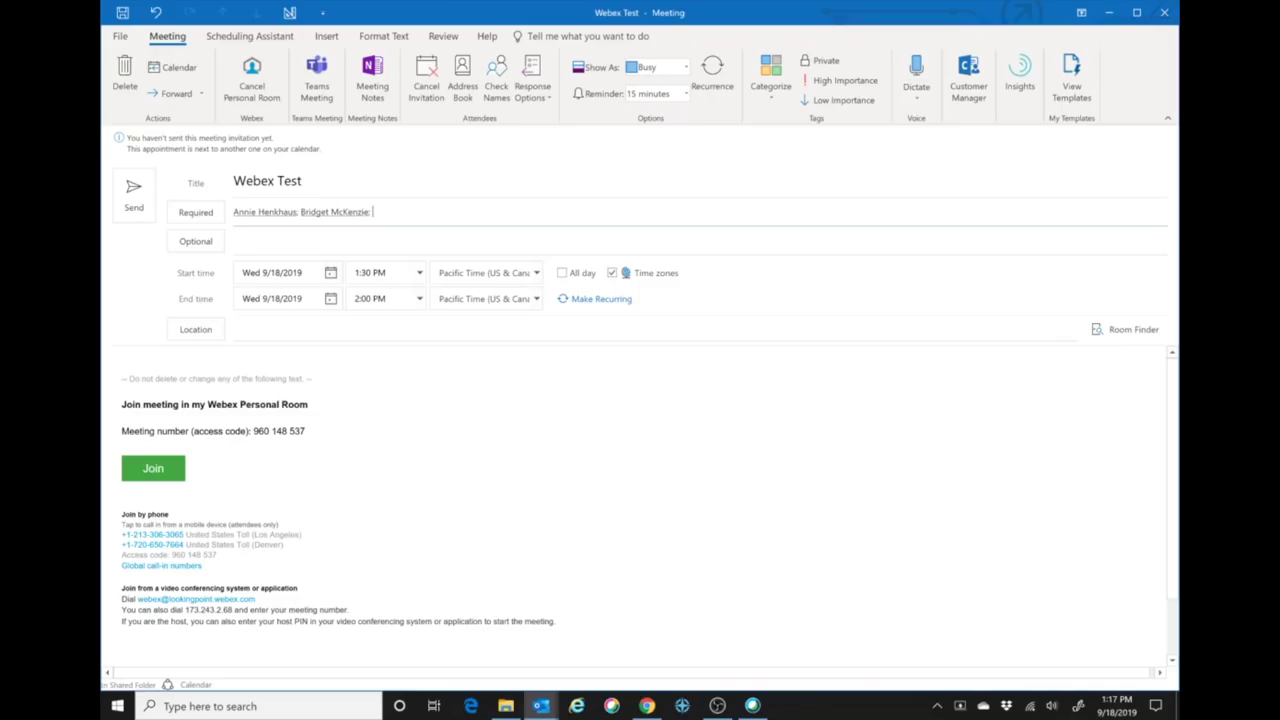
Add the Magnum room to the required attendees of the unsent Webex Test meeting
type("ma")
key("Return")
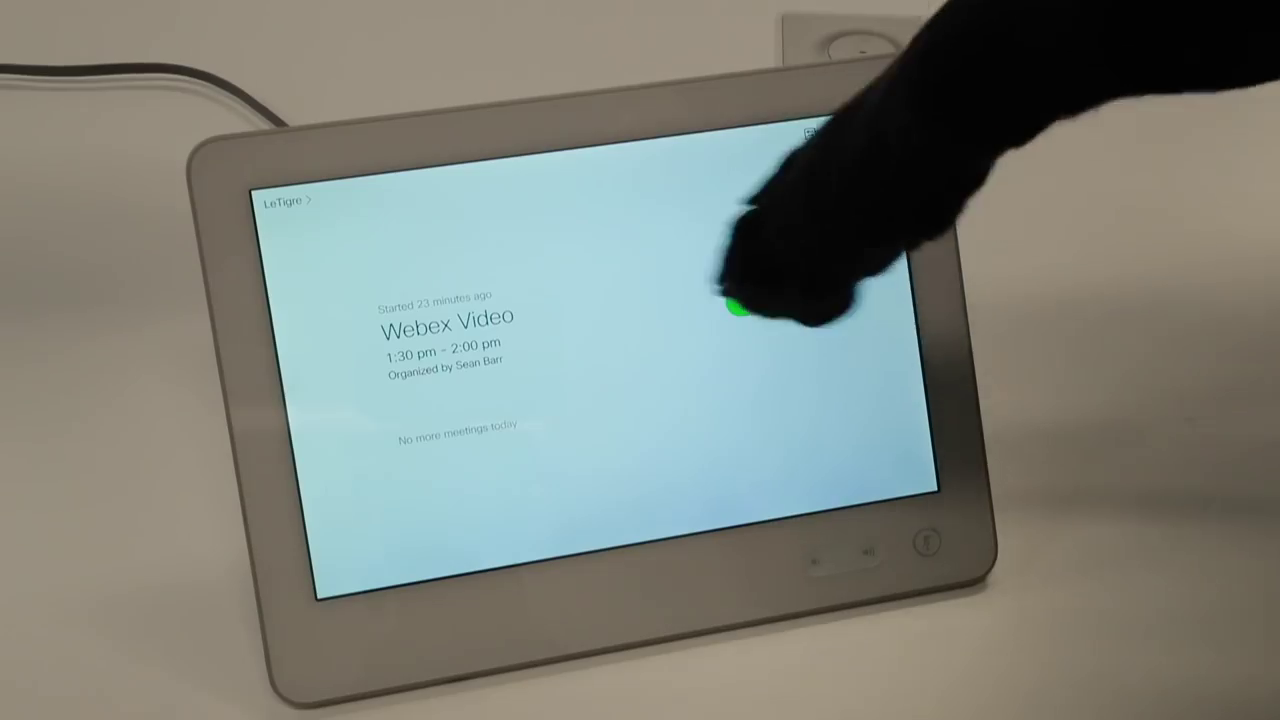
left_click(822, 344)
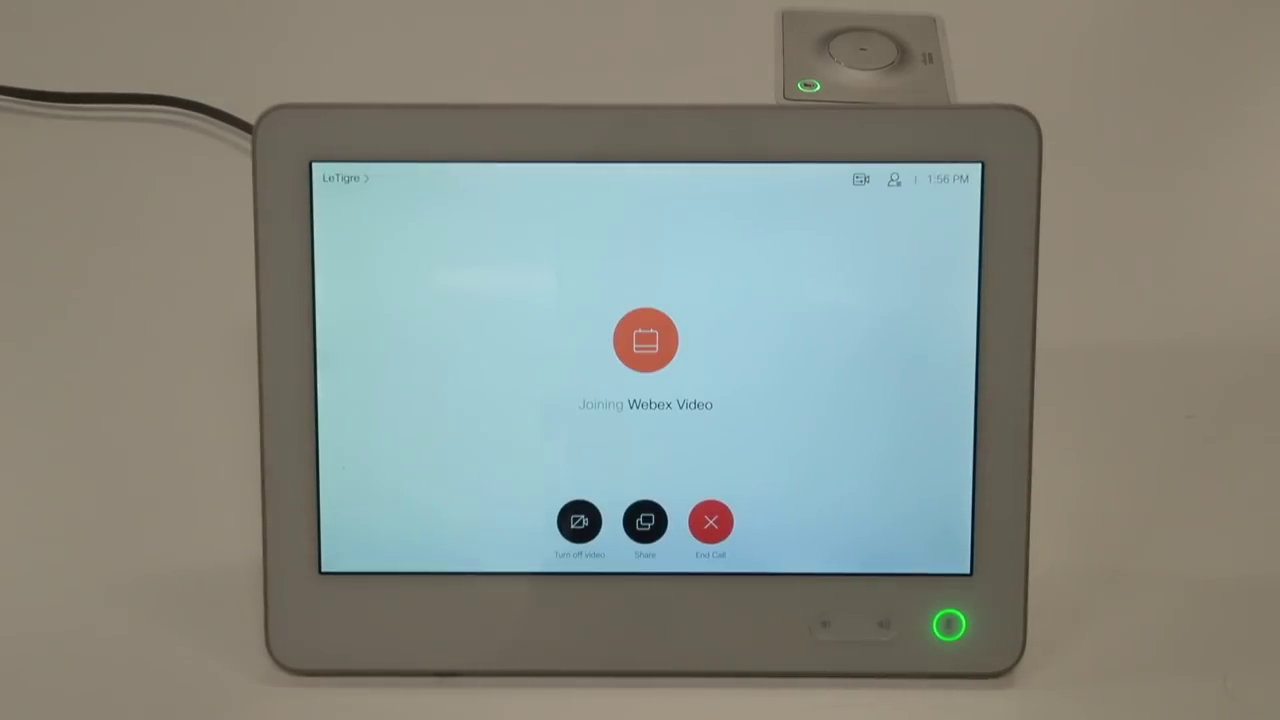